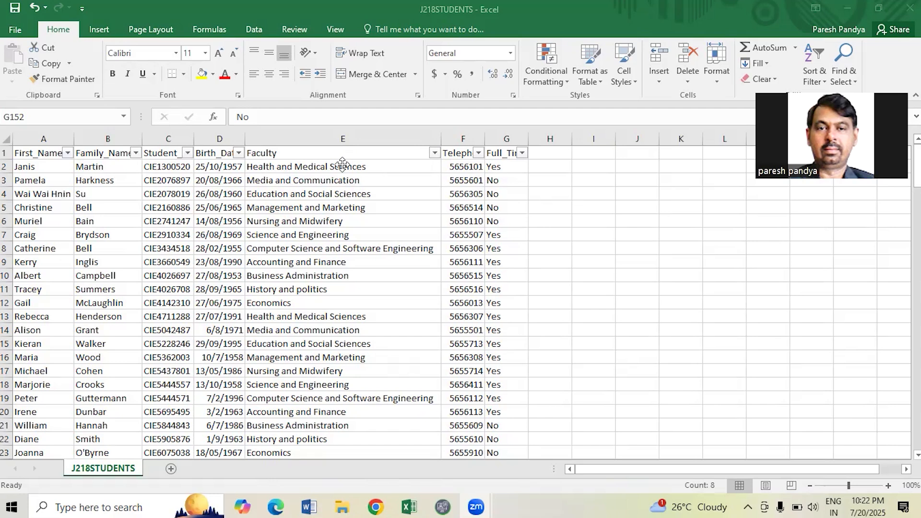
Add two blank lines above the Word letter's text, then return to the J218STUDENTS list in Excel.
{"action": "left_click", "coordinate": [283, 153]}
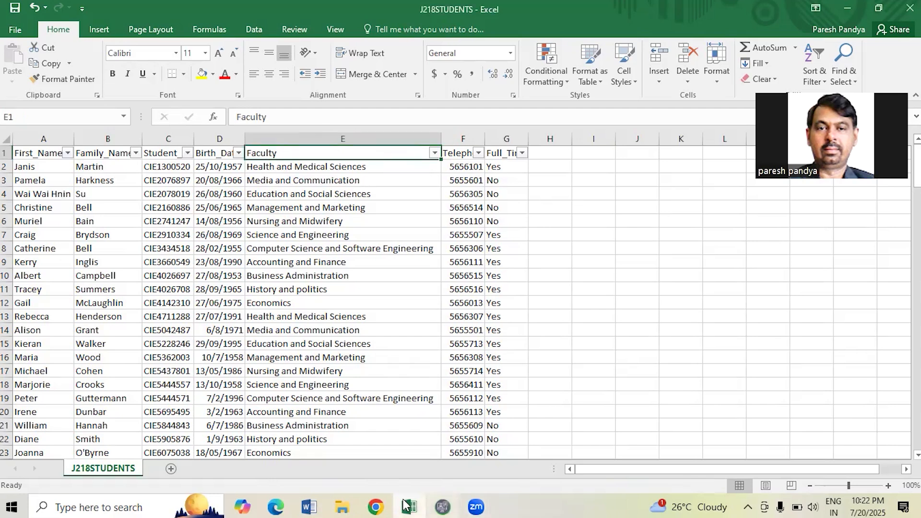
{"action": "left_click", "coordinate": [309, 506]}
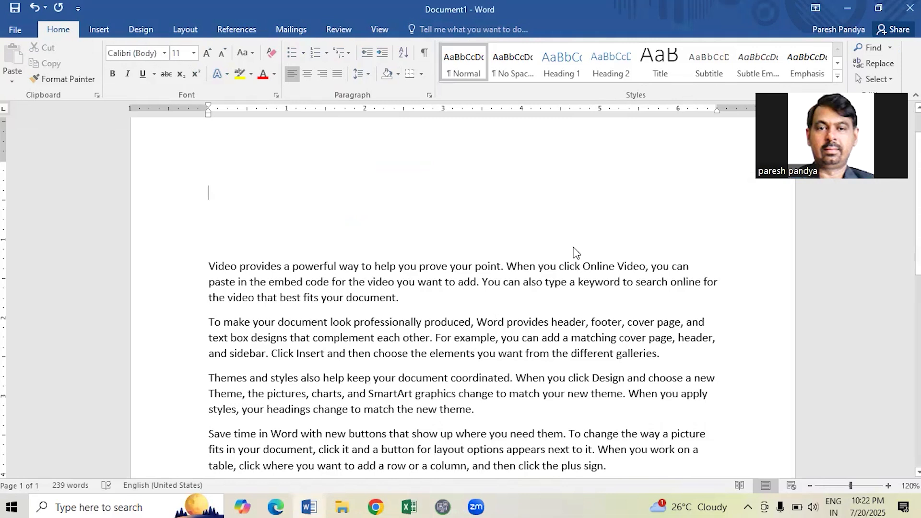
{"action": "key", "text": "Return"}
{"action": "key", "text": "Return"}
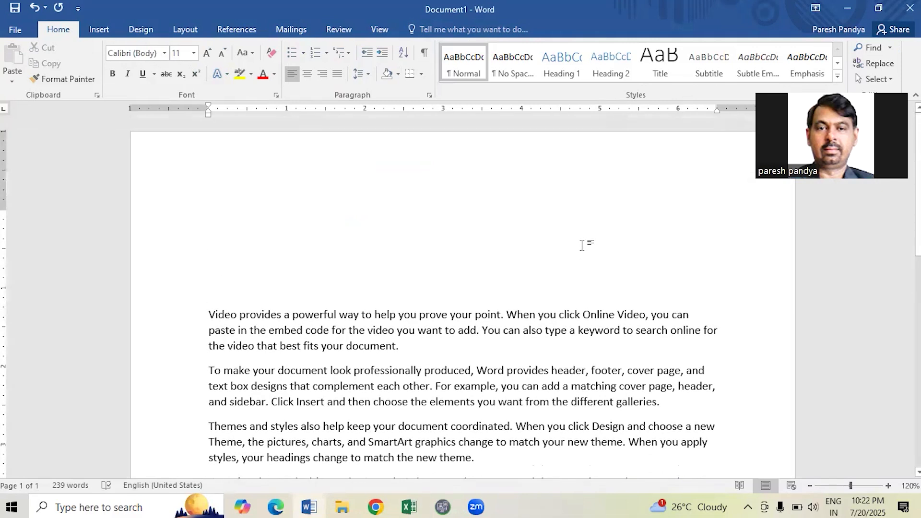
{"action": "left_click", "coordinate": [408, 506]}
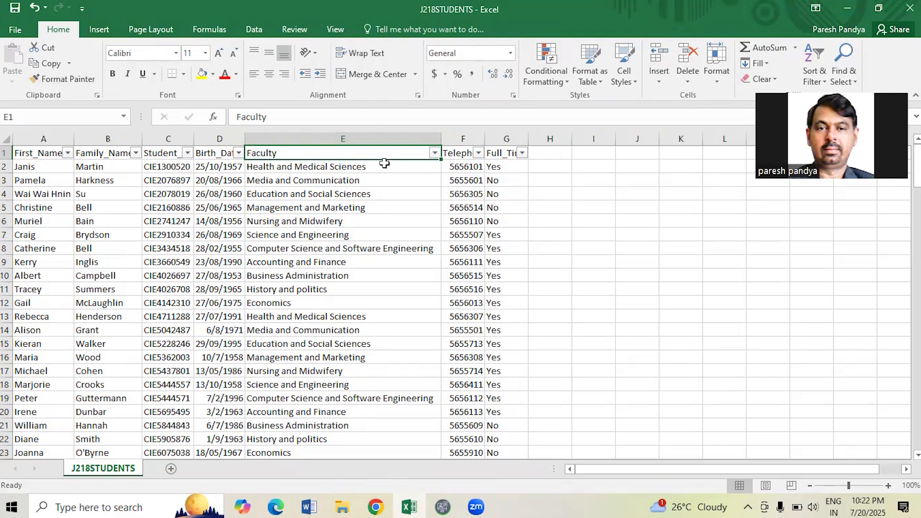
{"action": "left_click", "coordinate": [384, 164]}
{"action": "scroll", "coordinate": [376, 247], "scroll_direction": "down", "scroll_amount": 3}
{"action": "scroll", "coordinate": [376, 247], "scroll_direction": "up", "scroll_amount": 3}
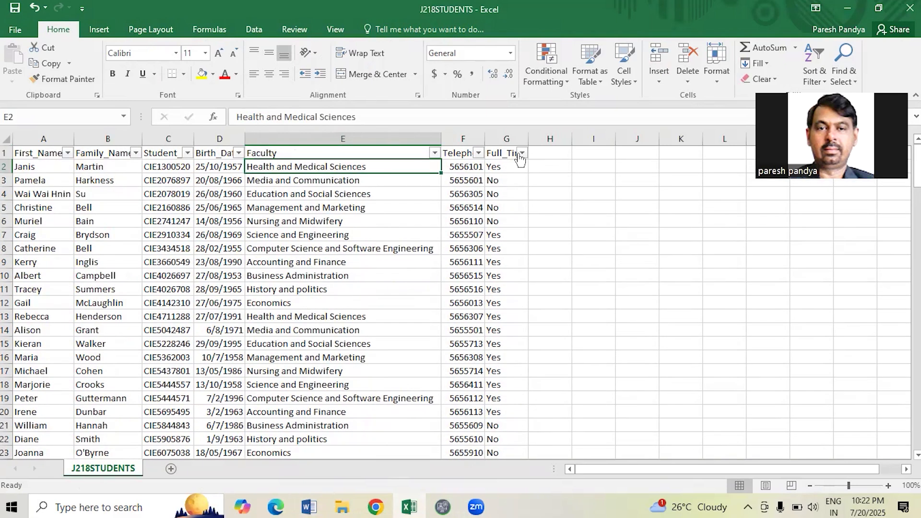
{"action": "left_click", "coordinate": [434, 152]}
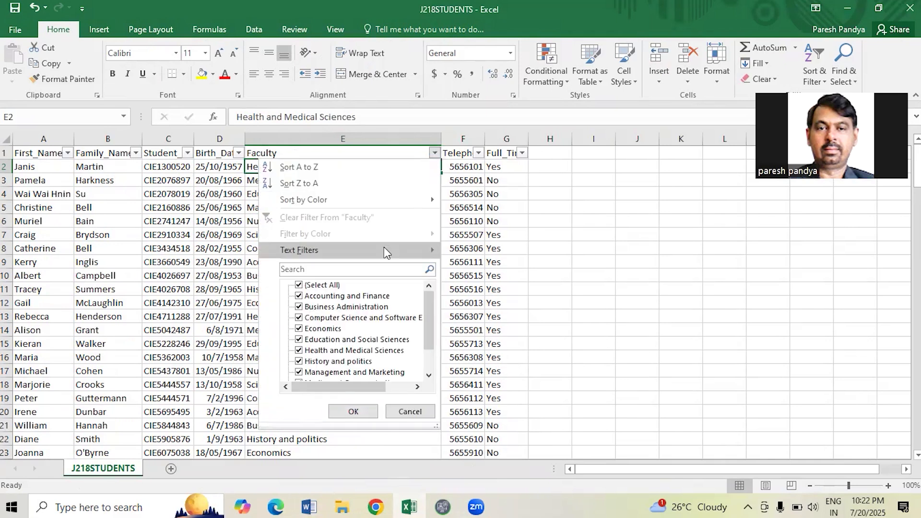
{"action": "mouse_move", "coordinate": [383, 248]}
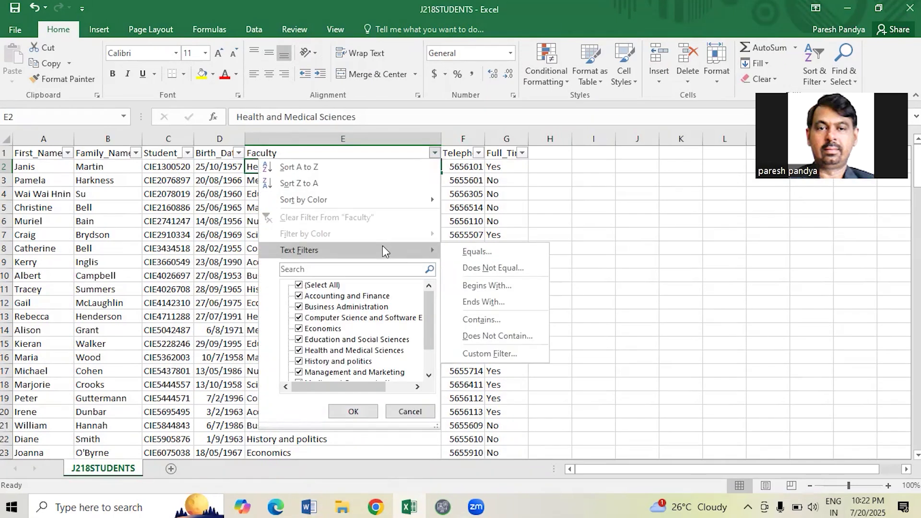
{"action": "left_click", "coordinate": [569, 223]}
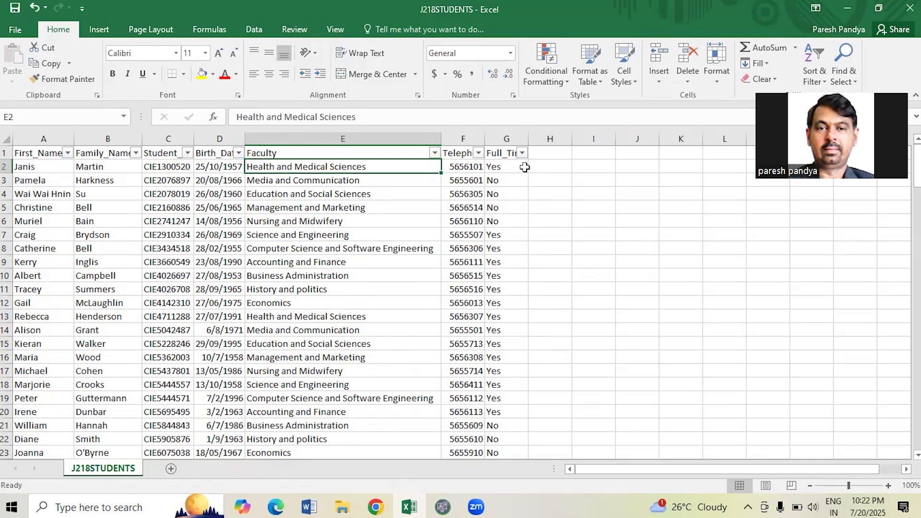
{"action": "left_click", "coordinate": [435, 153]}
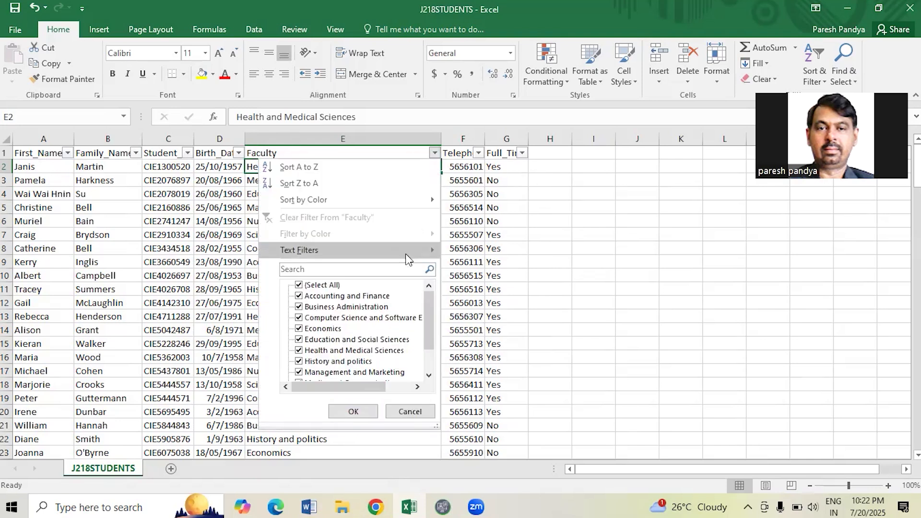
{"action": "left_click", "coordinate": [314, 285]}
{"action": "left_click", "coordinate": [334, 330]}
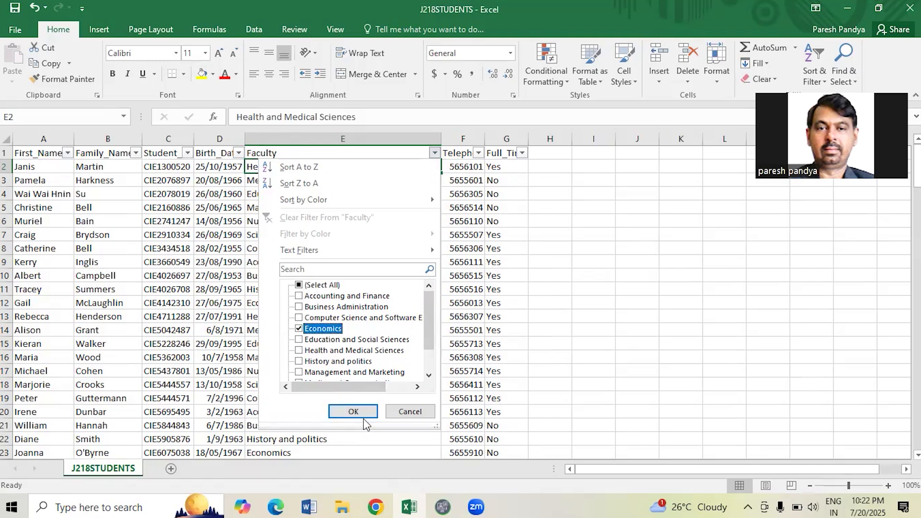
{"action": "left_click", "coordinate": [353, 411]}
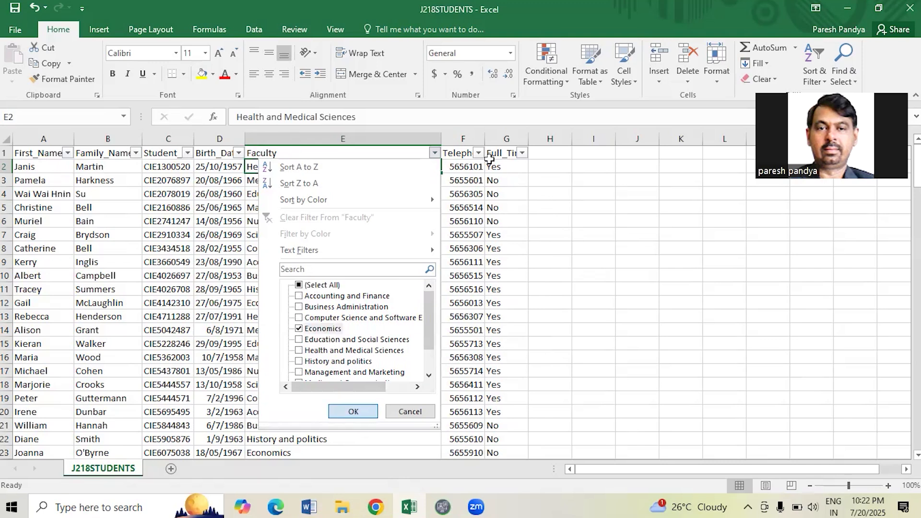
{"action": "left_click", "coordinate": [521, 152]}
{"action": "left_click", "coordinate": [425, 286]}
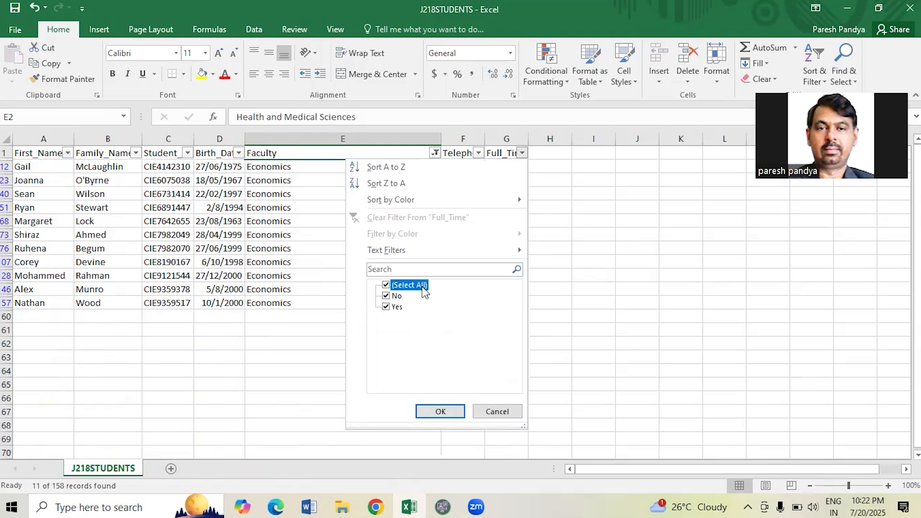
{"action": "left_click", "coordinate": [405, 307]}
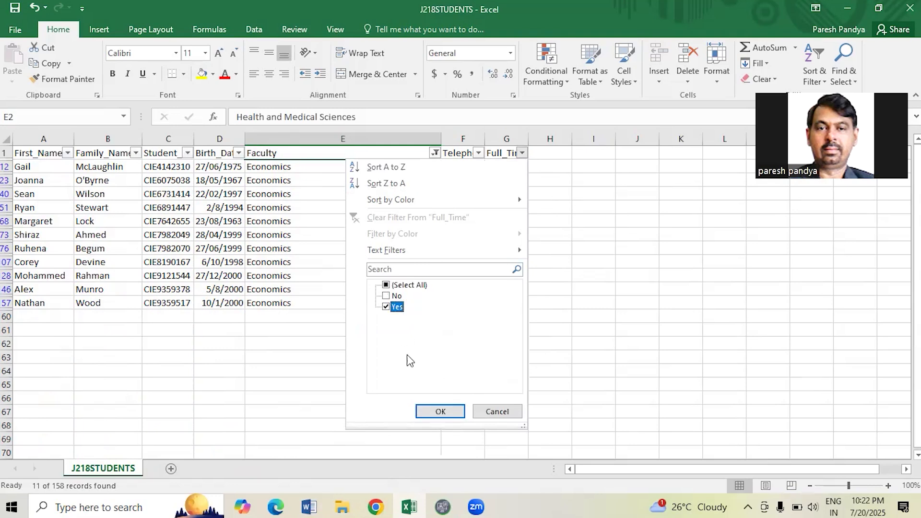
{"action": "left_click", "coordinate": [441, 413]}
{"action": "left_click", "coordinate": [550, 193]}
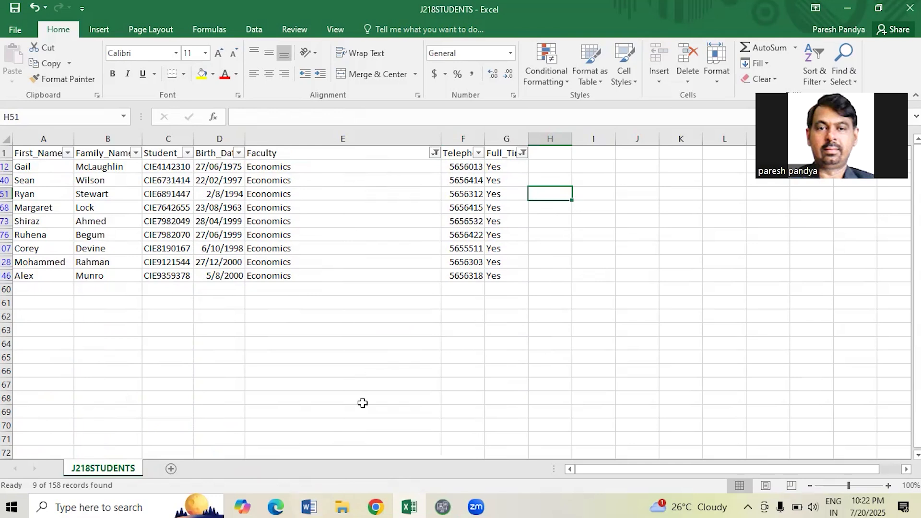
{"action": "left_click", "coordinate": [434, 153]}
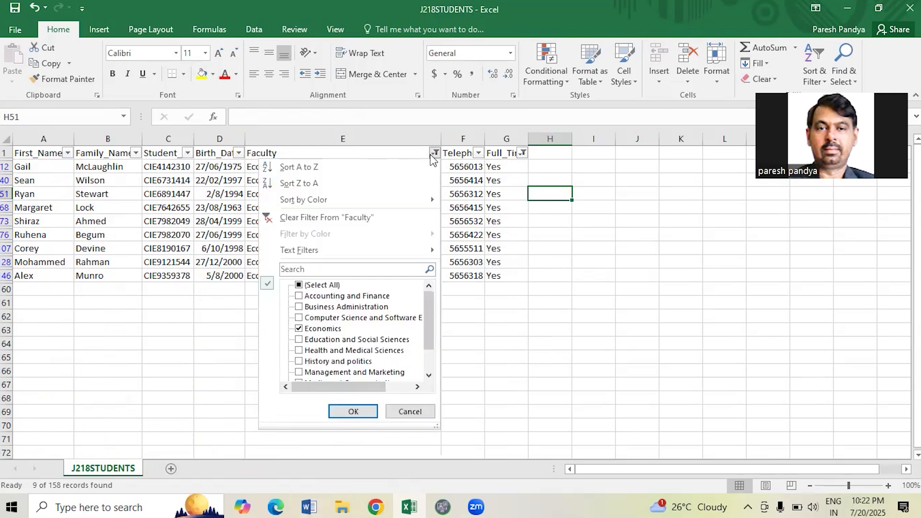
{"action": "left_click", "coordinate": [325, 285]}
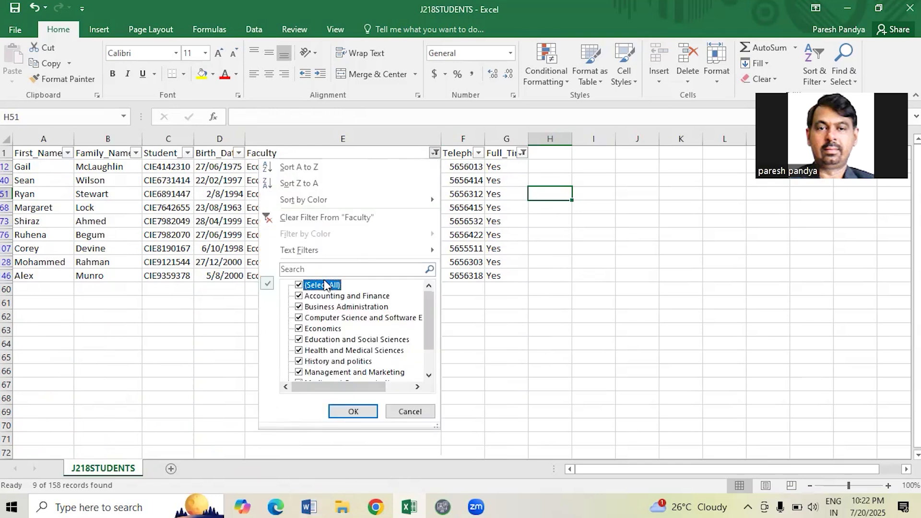
{"action": "left_click", "coordinate": [359, 411]}
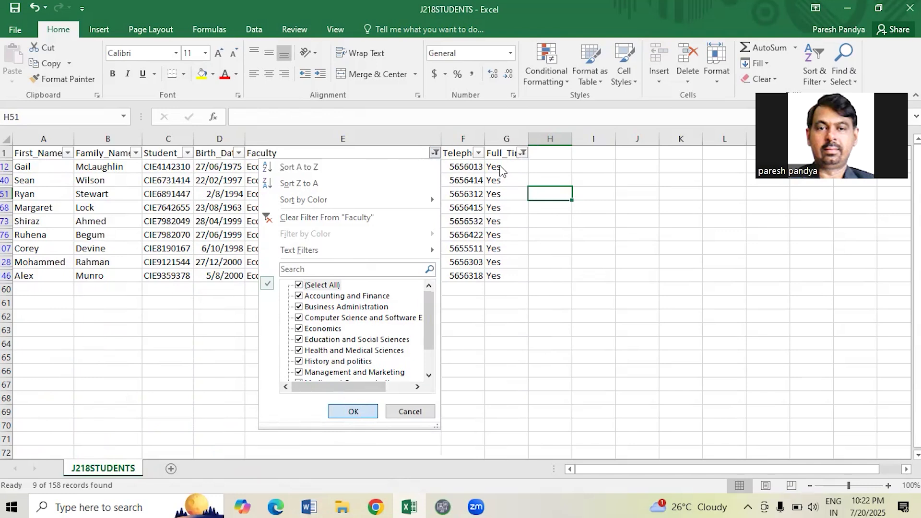
{"action": "left_click", "coordinate": [522, 152]}
{"action": "left_click", "coordinate": [414, 285]}
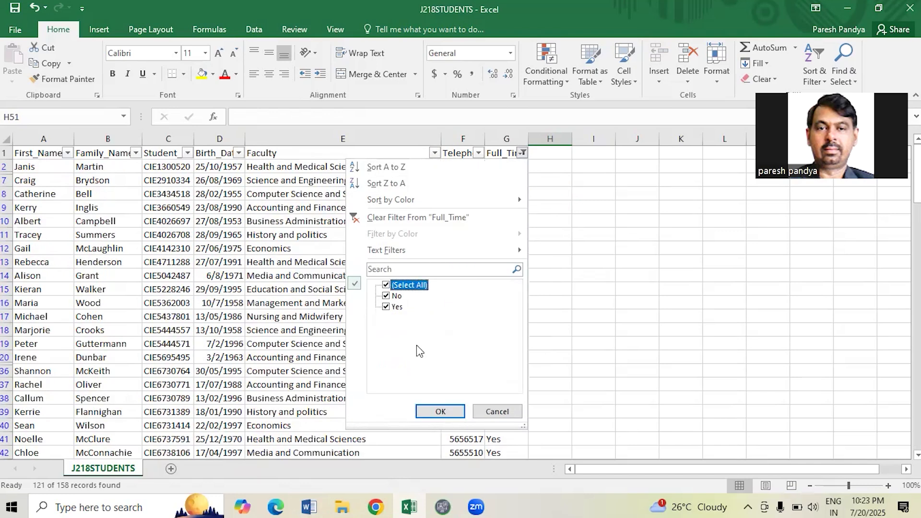
{"action": "left_click", "coordinate": [440, 411]}
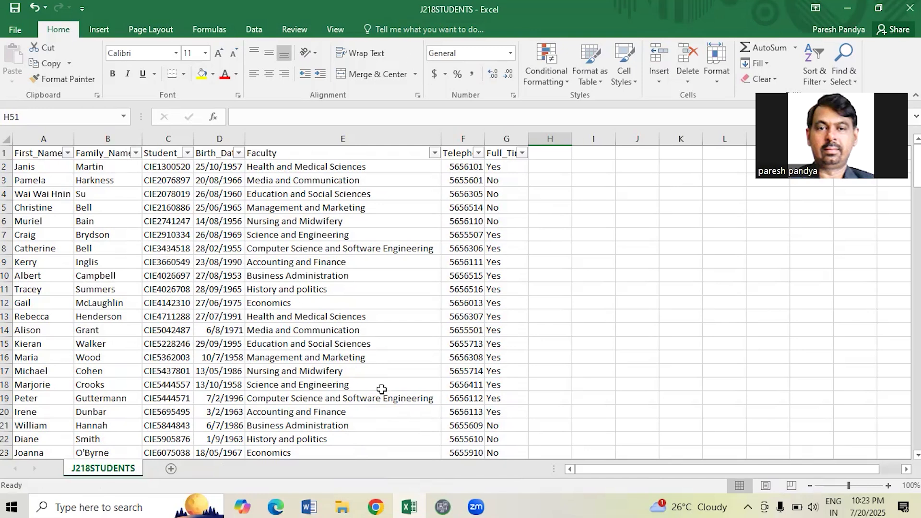
Launch the Step-by-Step Mail Merge Wizard for the letter and advance it to selecting recipients.
{"action": "left_click", "coordinate": [312, 505]}
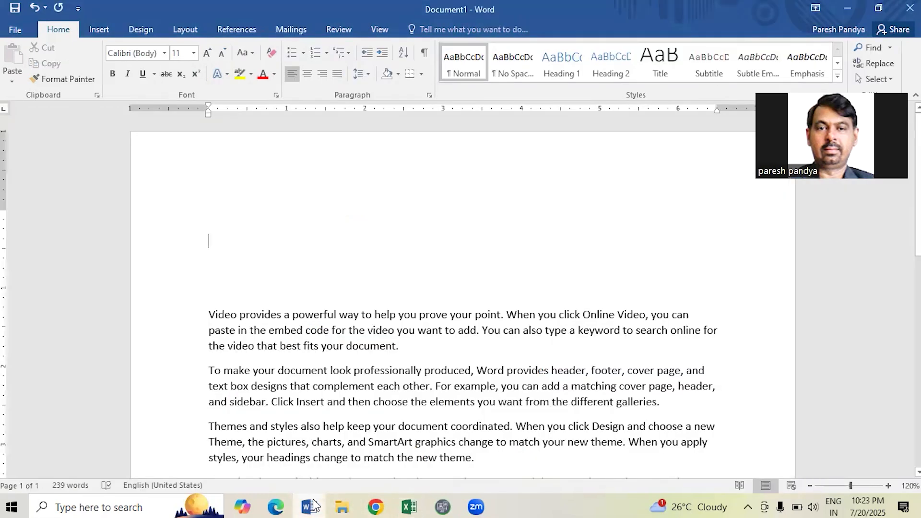
{"action": "key", "text": "Up"}
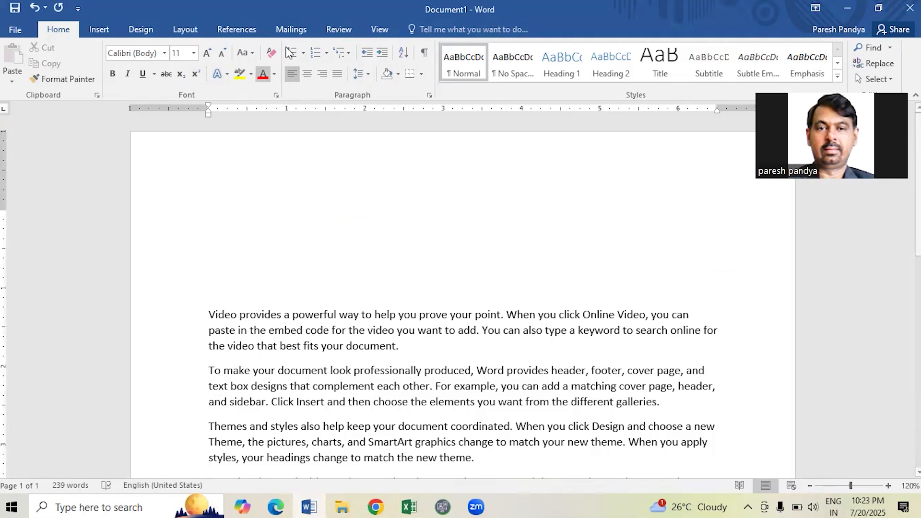
{"action": "left_click", "coordinate": [291, 30]}
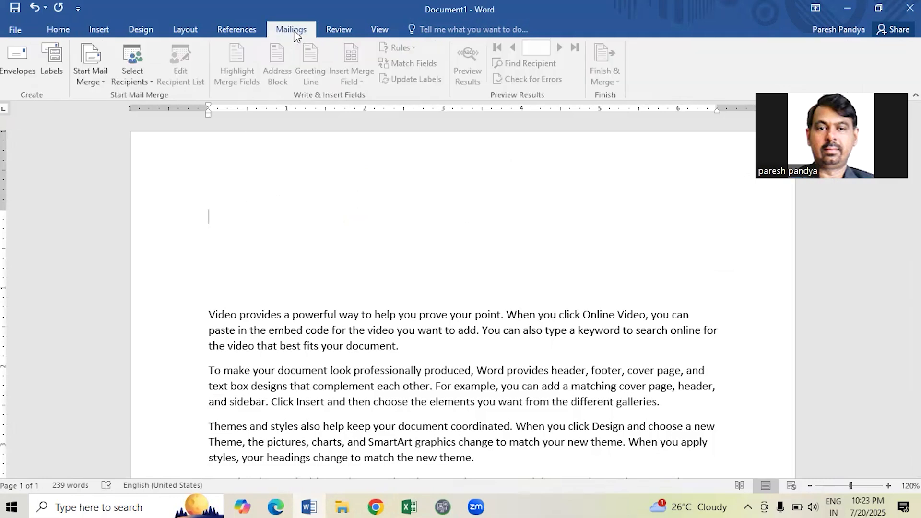
{"action": "left_click", "coordinate": [89, 84]}
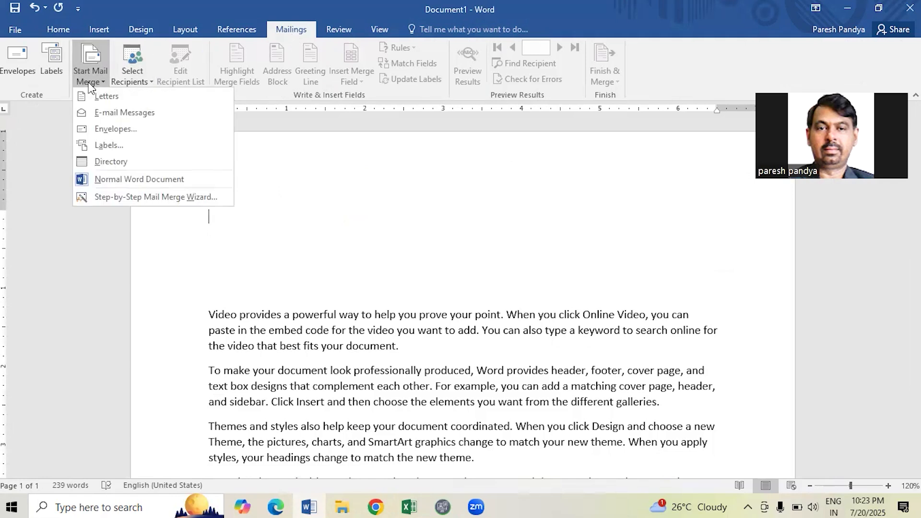
{"action": "left_click", "coordinate": [121, 196]}
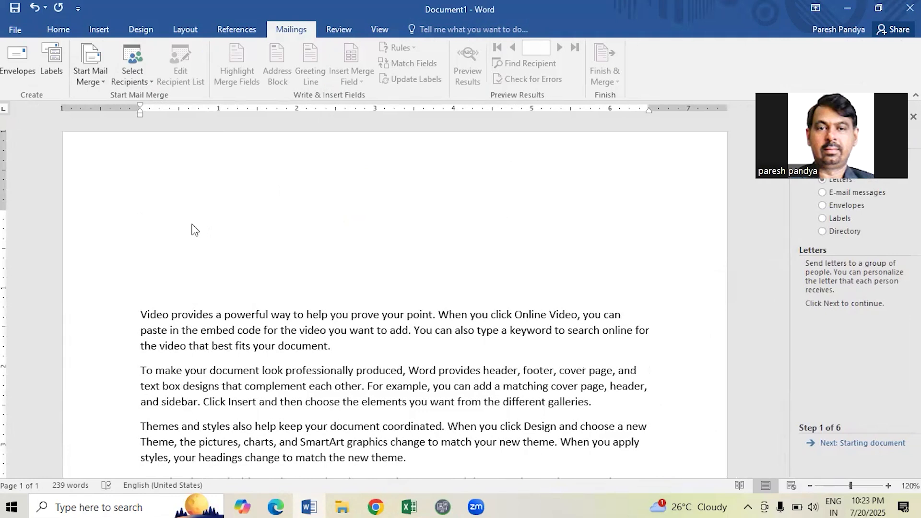
{"action": "left_click", "coordinate": [861, 443]}
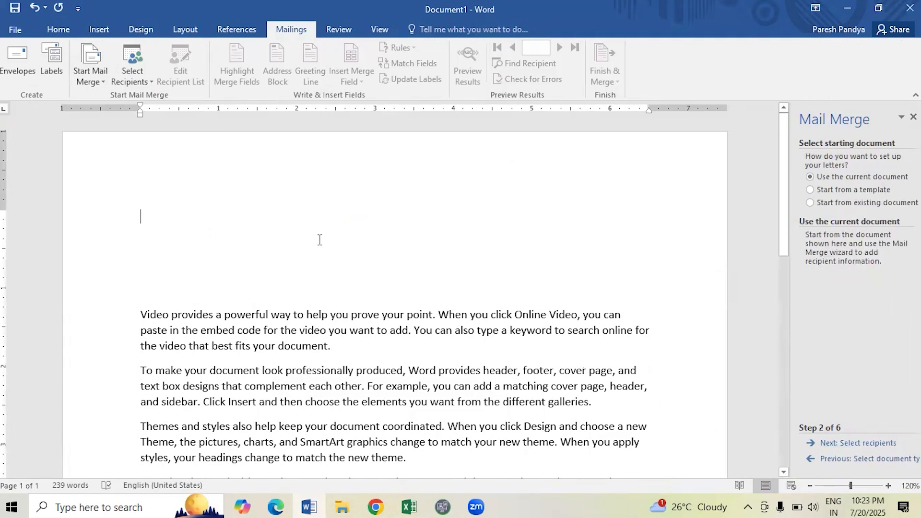
{"action": "left_click", "coordinate": [826, 442]}
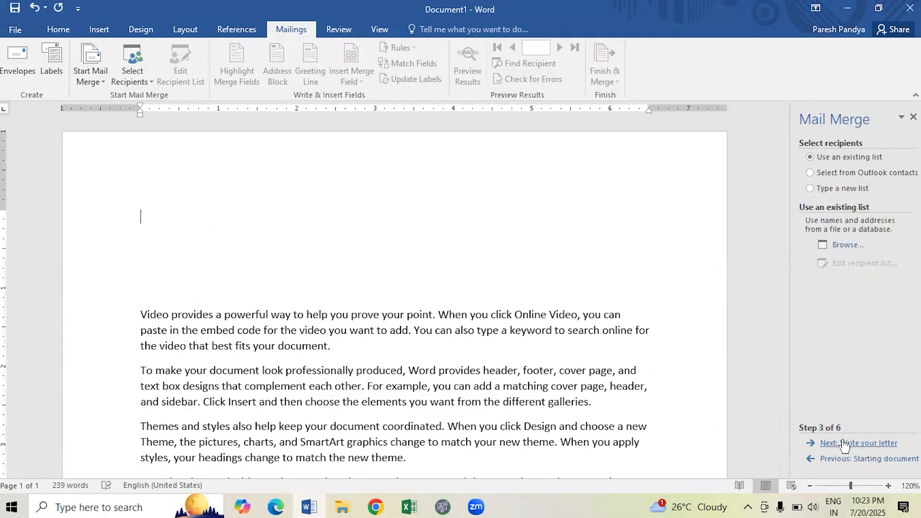
Attempt to browse for the student list, accepting the read-only copy and dismissing the data source error.
{"action": "left_click", "coordinate": [847, 246]}
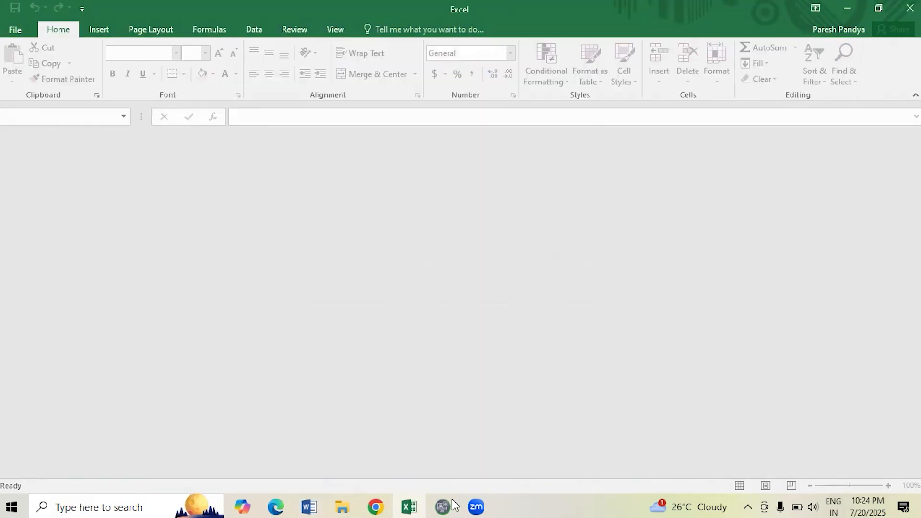
{"action": "mouse_move", "coordinate": [374, 505]}
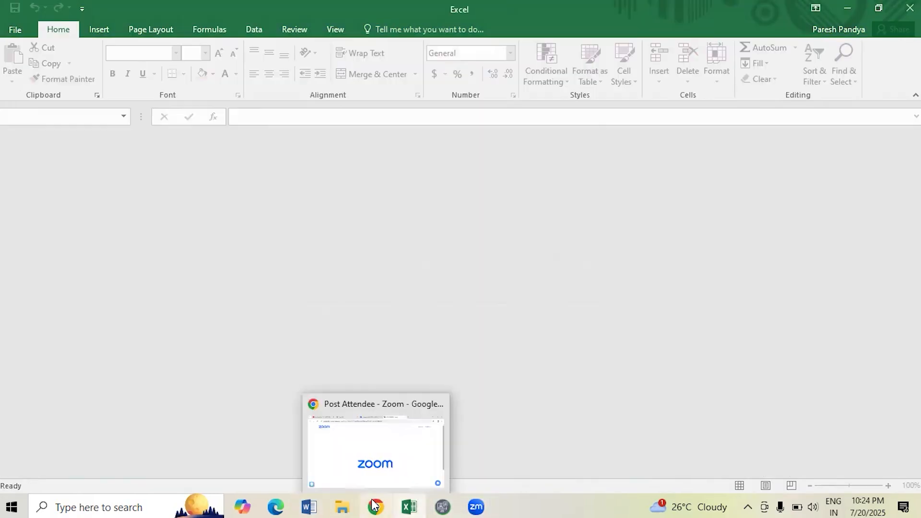
{"action": "left_click", "coordinate": [315, 505]}
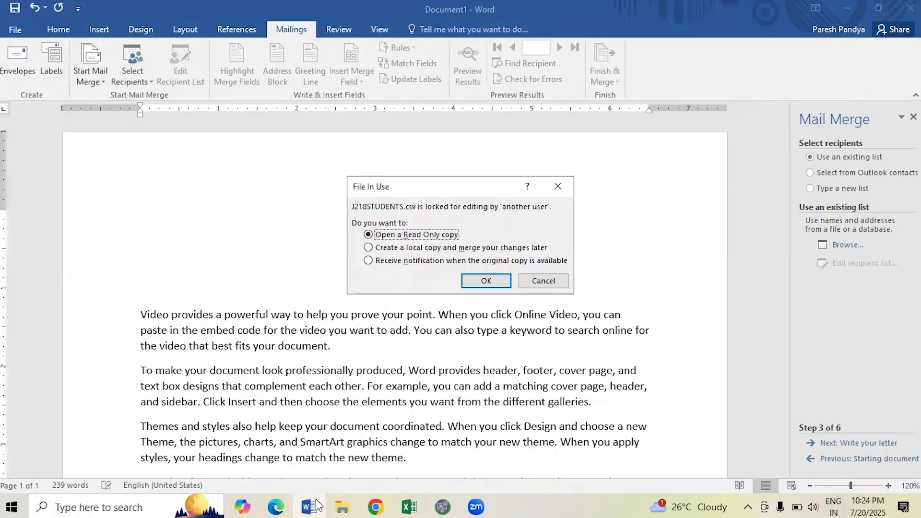
{"action": "left_click", "coordinate": [543, 281]}
{"action": "key", "text": "Return"}
Browse to New Volume (D:) > ICT > 2018 confidential source files and select J218STUDENTS.
{"action": "left_click", "coordinate": [847, 244]}
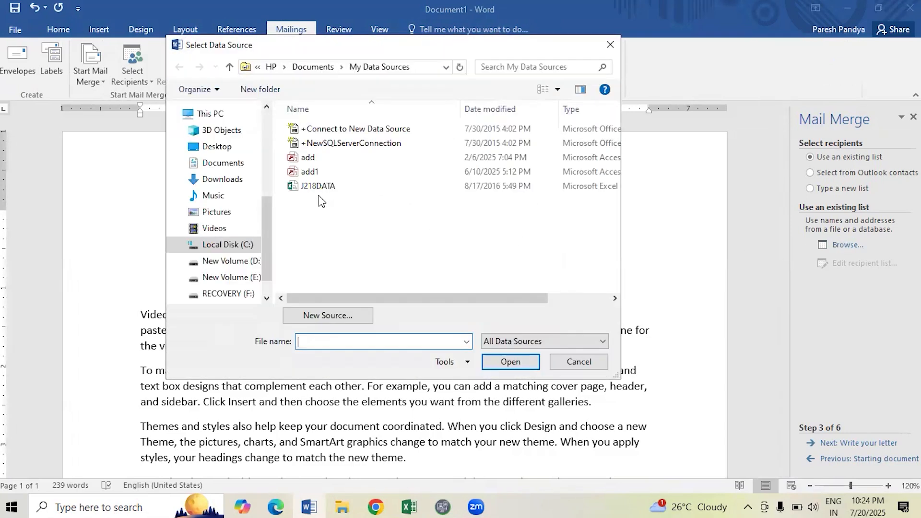
{"action": "left_click", "coordinate": [230, 261]}
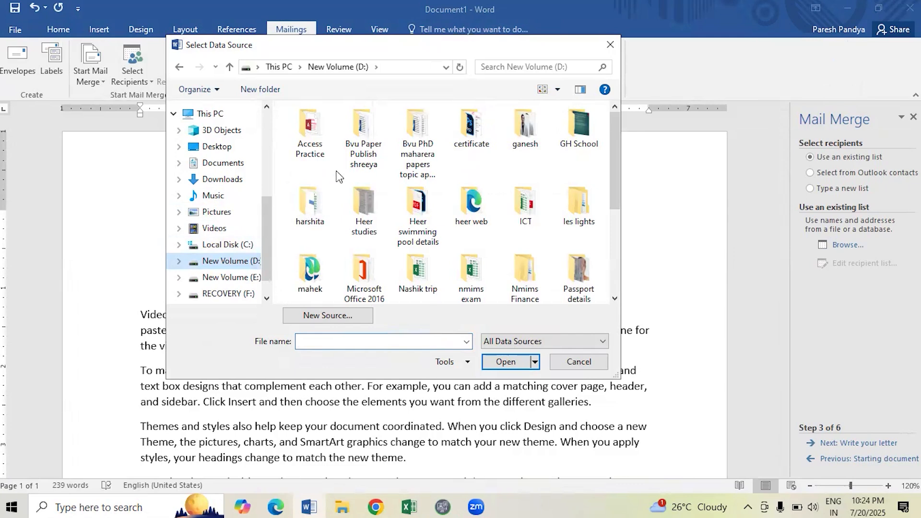
{"action": "double_click", "coordinate": [517, 208]}
{"action": "double_click", "coordinate": [320, 130]}
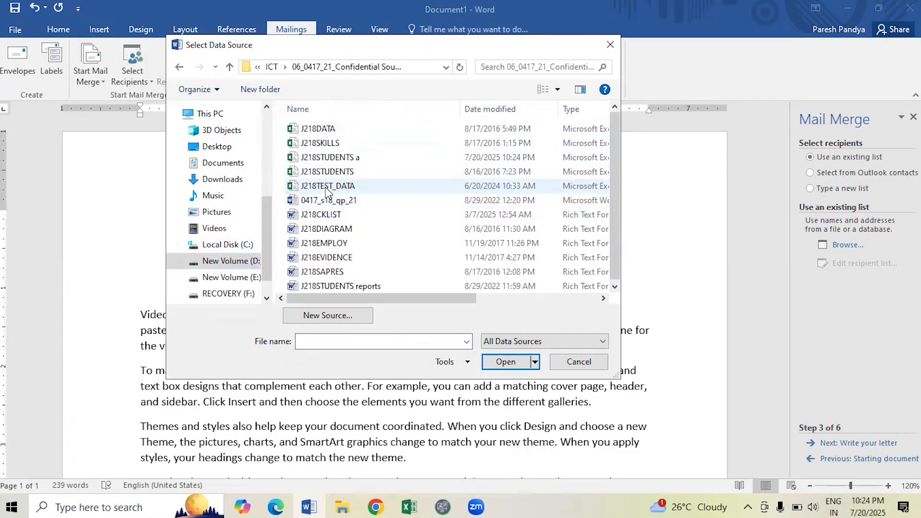
{"action": "double_click", "coordinate": [324, 172]}
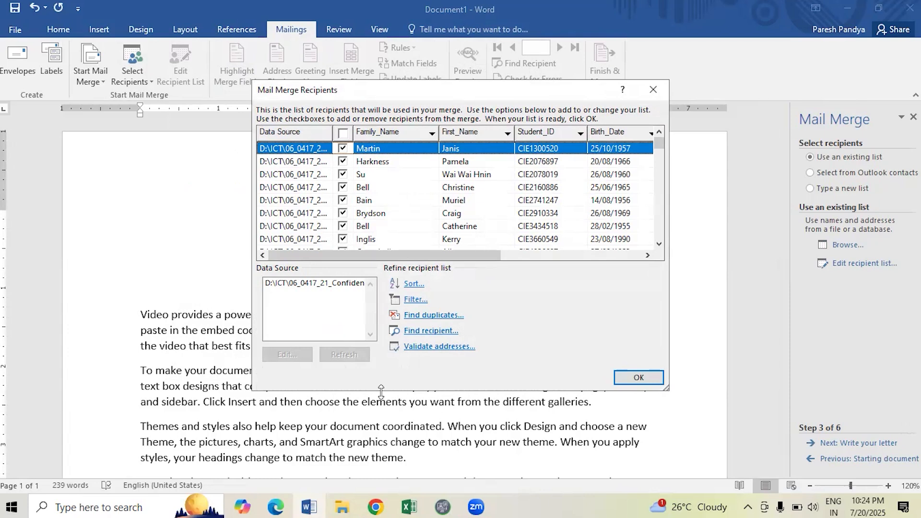
Add a recipient filter with Field Faculty, Comparison Equal to, Compare to 'Economics'.
{"action": "left_click", "coordinate": [414, 300]}
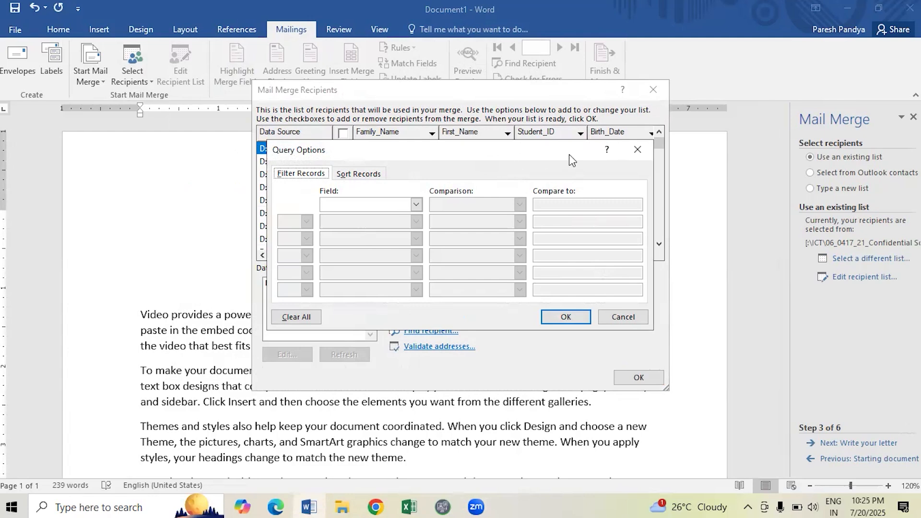
{"action": "left_click_drag", "start_coordinate": [572, 160], "coordinate": [286, 269]}
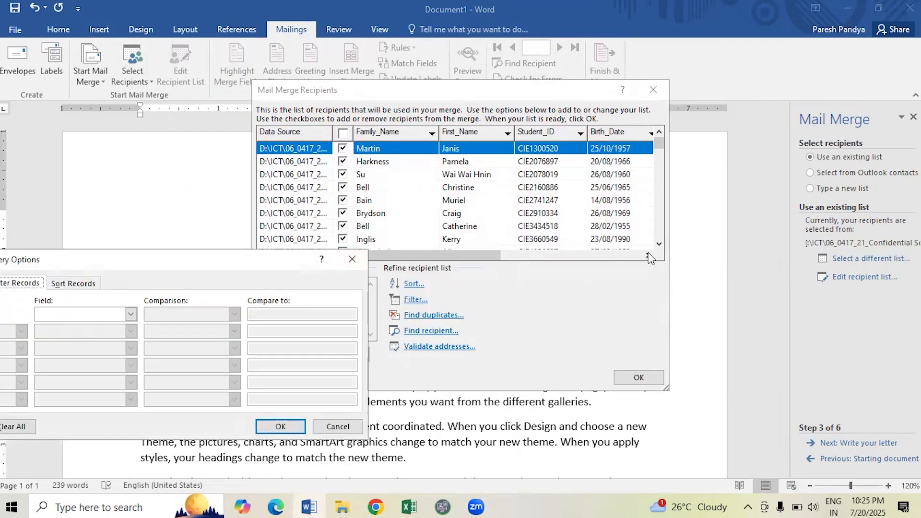
{"action": "left_click", "coordinate": [131, 314]}
{"action": "scroll", "coordinate": [117, 338], "scroll_direction": "down", "scroll_amount": 1}
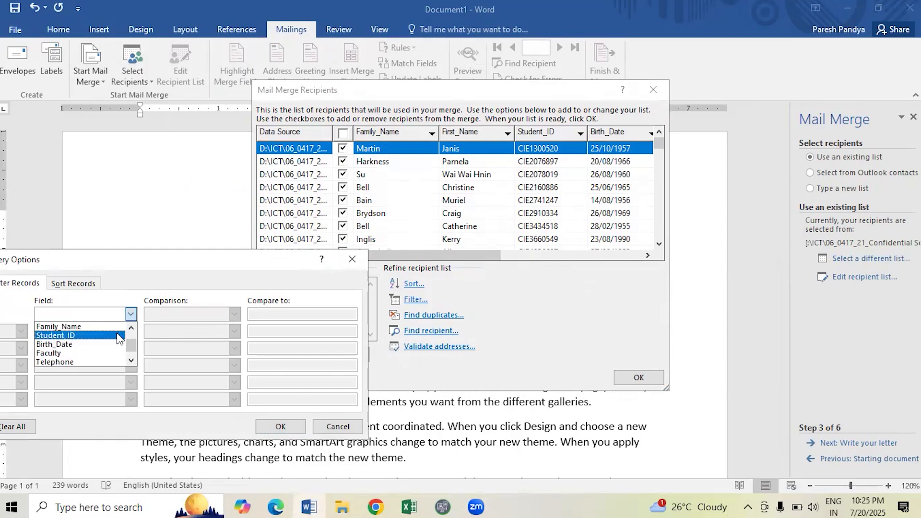
{"action": "scroll", "coordinate": [117, 339], "scroll_direction": "down", "scroll_amount": 1}
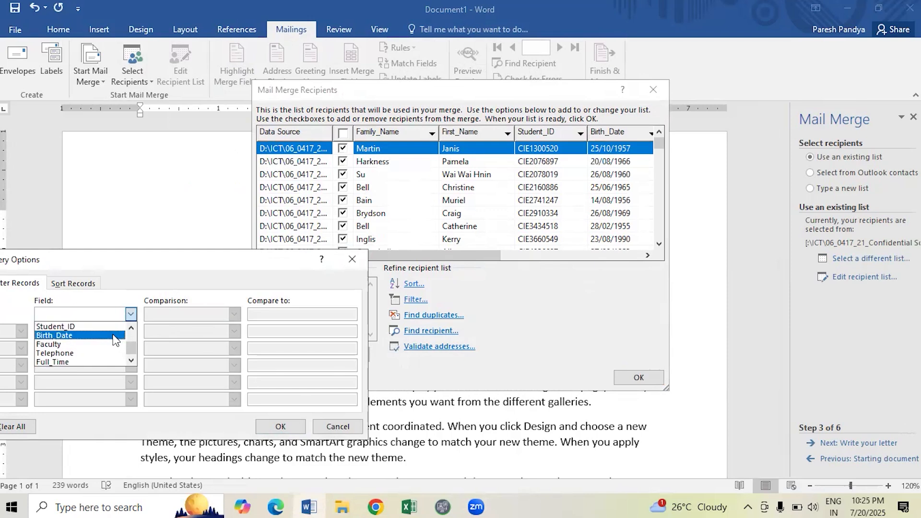
{"action": "left_click", "coordinate": [115, 344]}
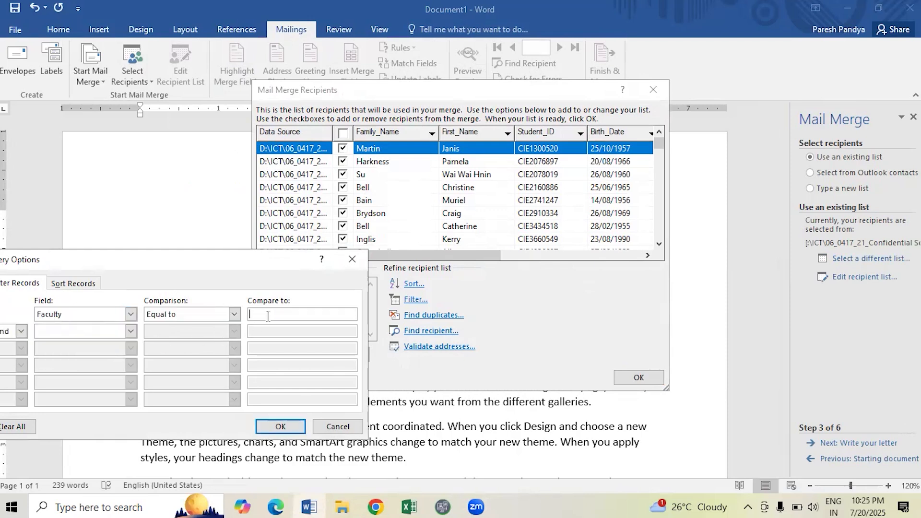
{"action": "type", "text": "Economics"}
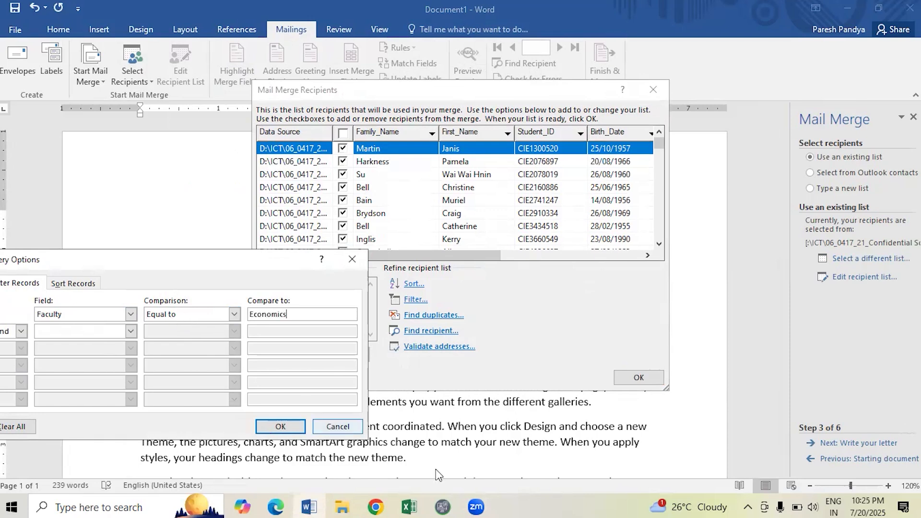
{"action": "left_click", "coordinate": [280, 427]}
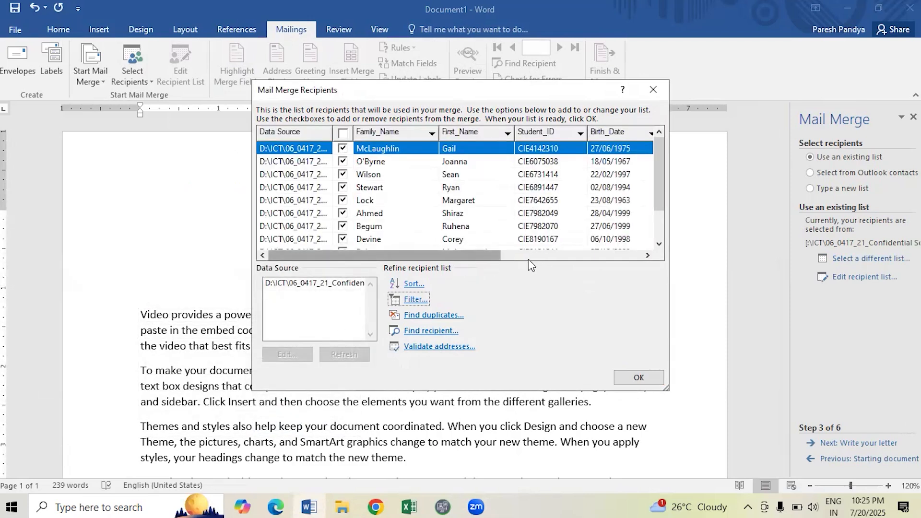
Add a second filter condition: Full_Time Equal to -1.
{"action": "left_click_drag", "start_coordinate": [496, 257], "coordinate": [640, 253]}
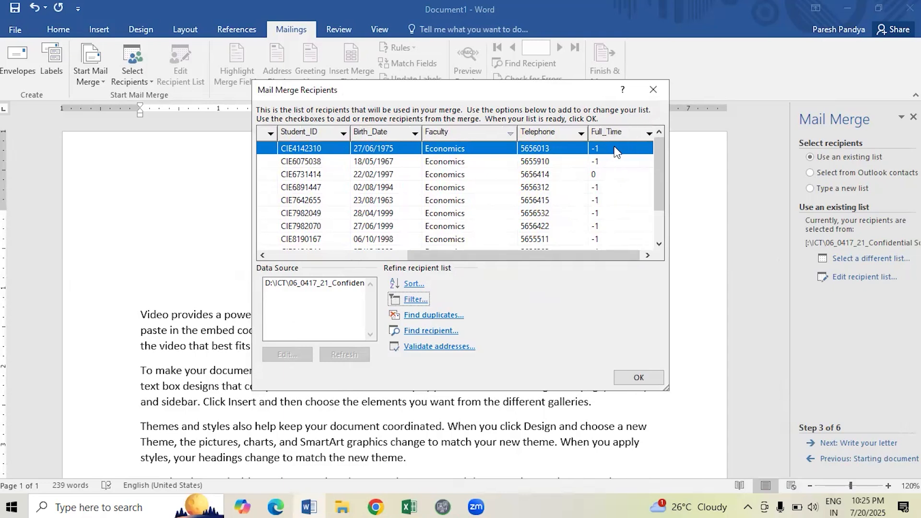
{"action": "left_click", "coordinate": [413, 300]}
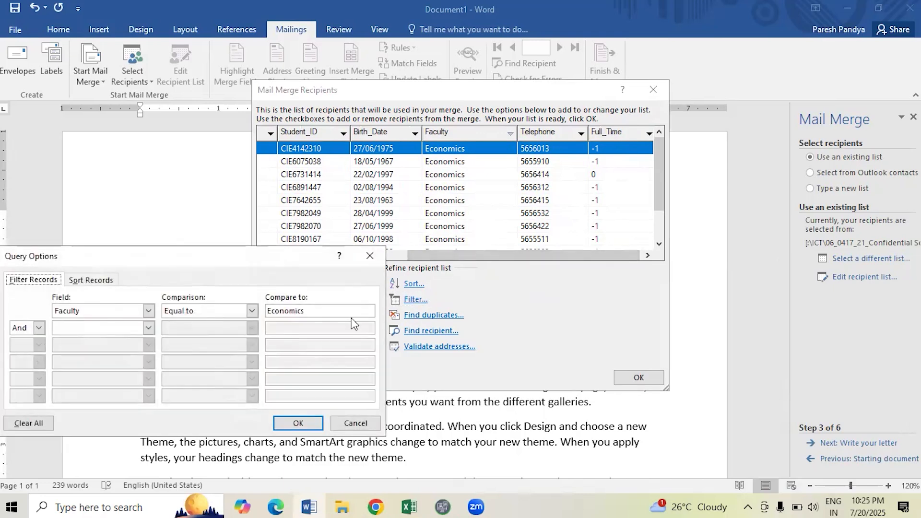
{"action": "left_click", "coordinate": [148, 327]}
{"action": "scroll", "coordinate": [118, 358], "scroll_direction": "down", "scroll_amount": 2}
{"action": "left_click", "coordinate": [99, 377]}
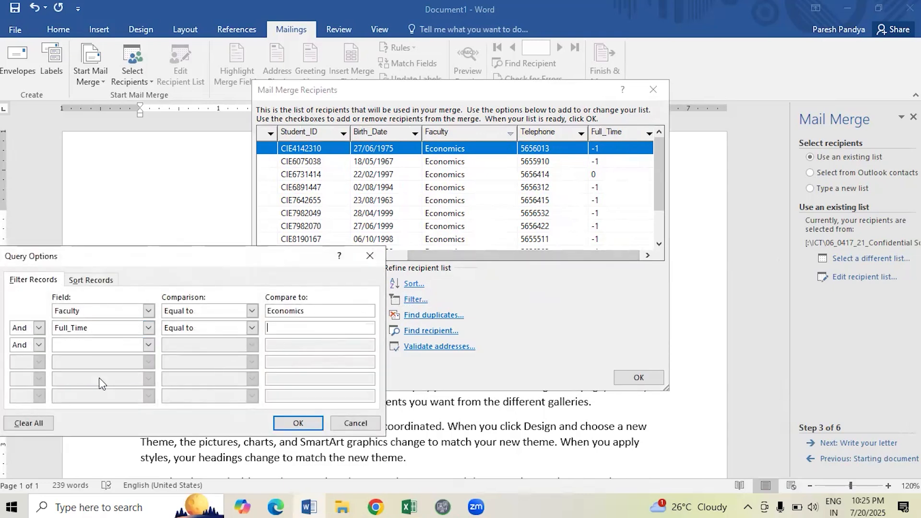
{"action": "left_click", "coordinate": [196, 329]}
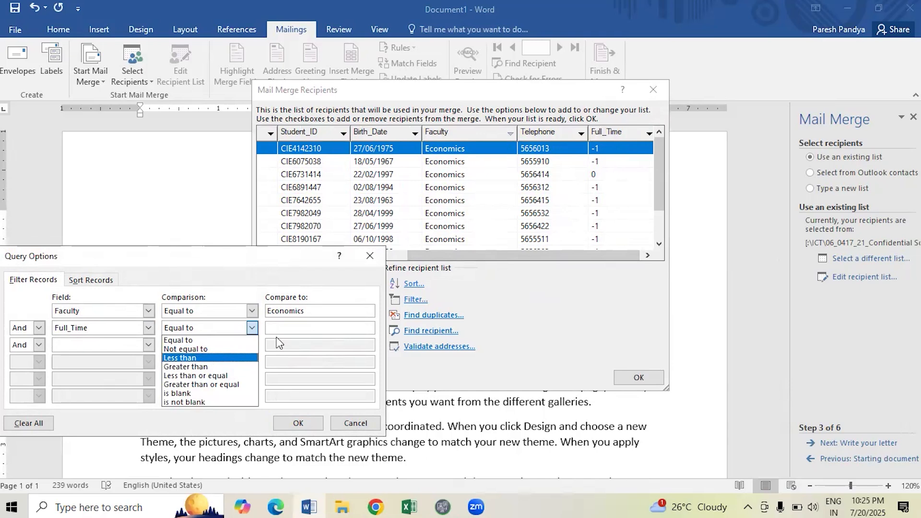
{"action": "left_click", "coordinate": [238, 341]}
{"action": "left_click", "coordinate": [302, 326]}
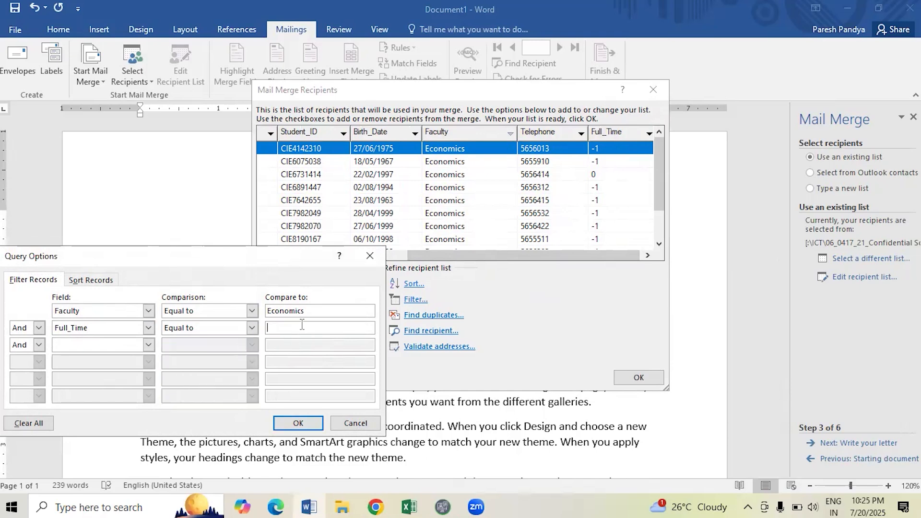
{"action": "type", "text": "-1"}
{"action": "left_click", "coordinate": [293, 423]}
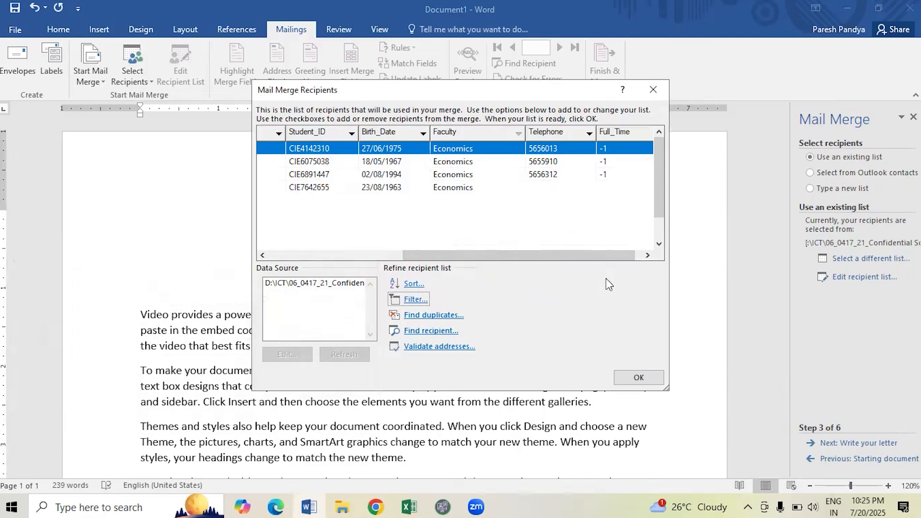
Accept the filtered recipient list and close Mail Merge Recipients.
{"action": "mouse_move", "coordinate": [658, 171]}
{"action": "left_mouse_down"}
{"action": "mouse_move", "coordinate": [663, 225]}
{"action": "mouse_move", "coordinate": [663, 160]}
{"action": "left_mouse_up"}
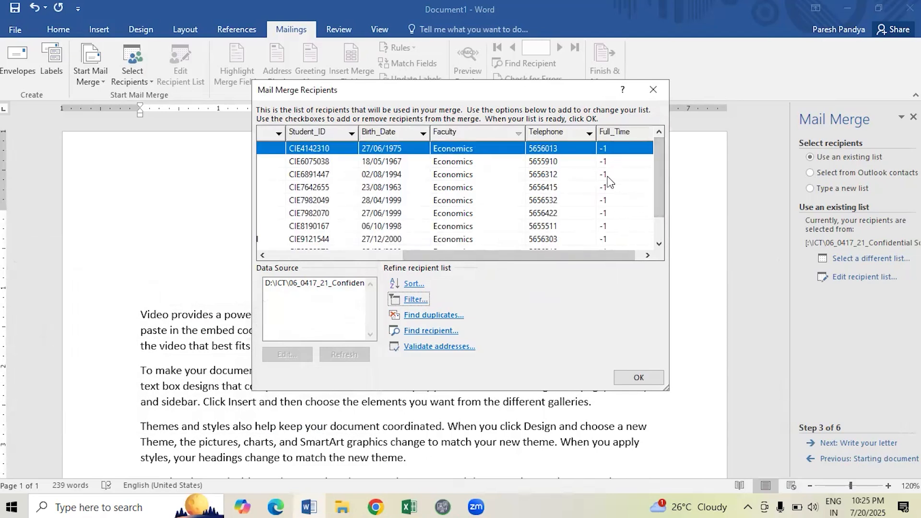
{"action": "scroll", "coordinate": [458, 240], "scroll_direction": "down", "scroll_amount": 1}
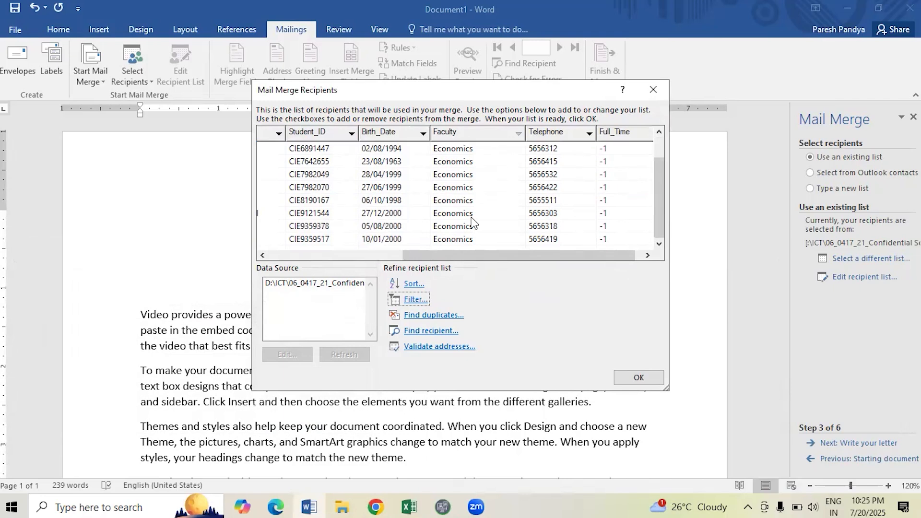
{"action": "left_click", "coordinate": [639, 377]}
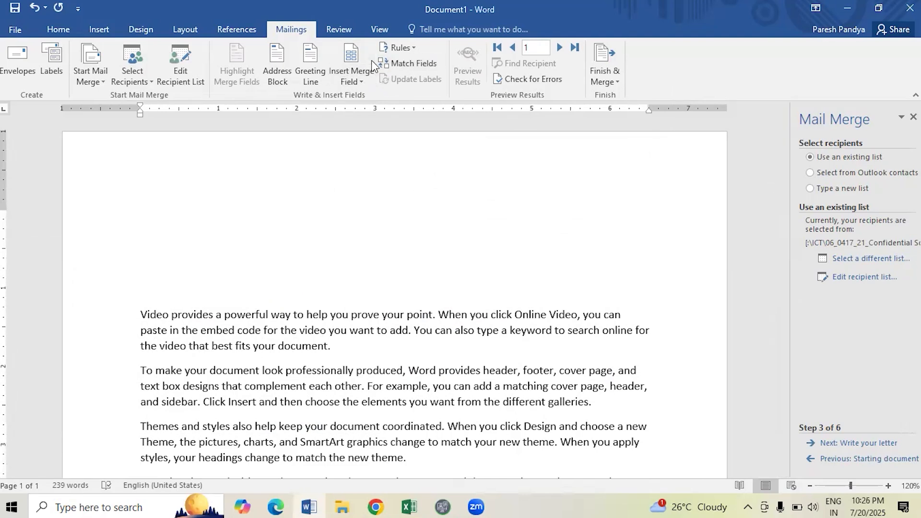
Insert the Family_Name field after First_Name and the Student_ID field on a new line.
{"action": "left_click", "coordinate": [358, 81]}
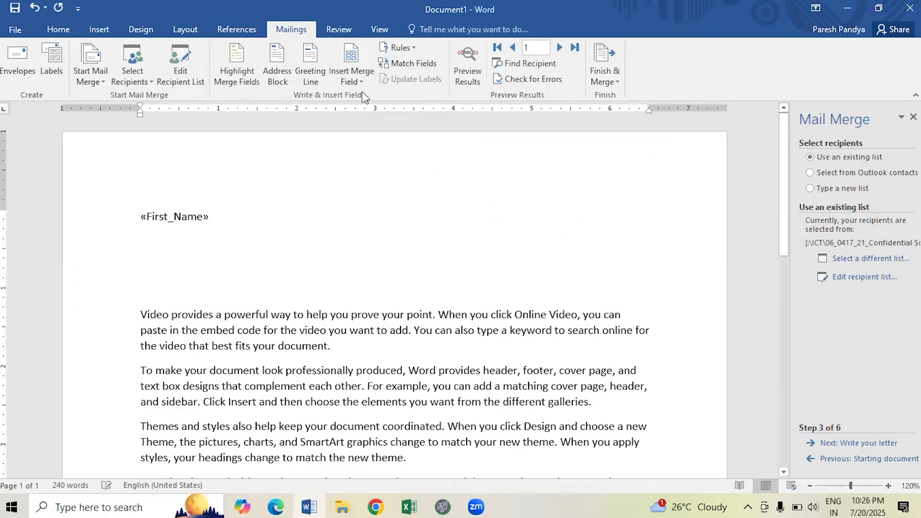
{"action": "left_click", "coordinate": [356, 79]}
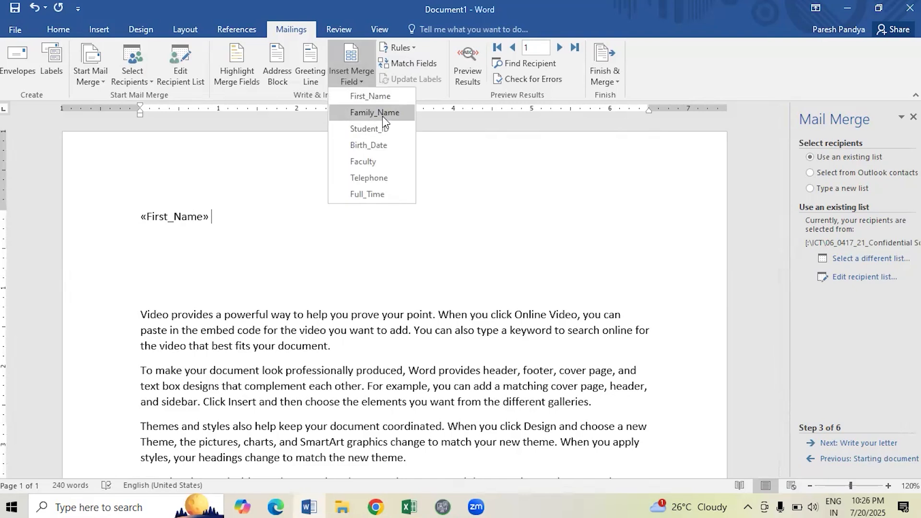
{"action": "left_click", "coordinate": [382, 113]}
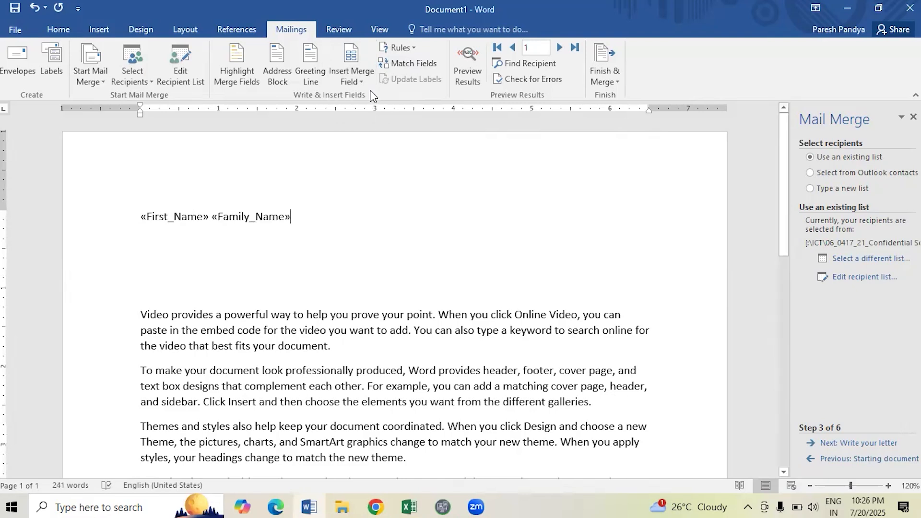
{"action": "key", "text": "Return"}
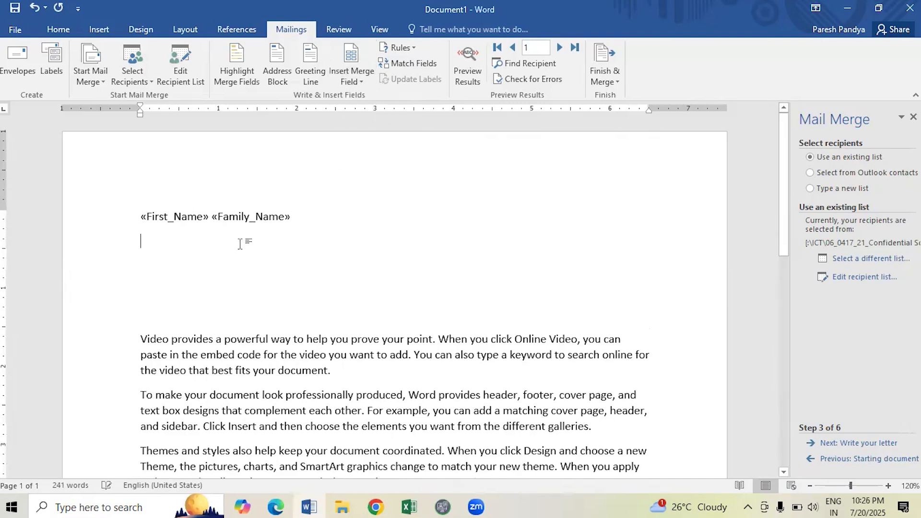
{"action": "left_click", "coordinate": [361, 80]}
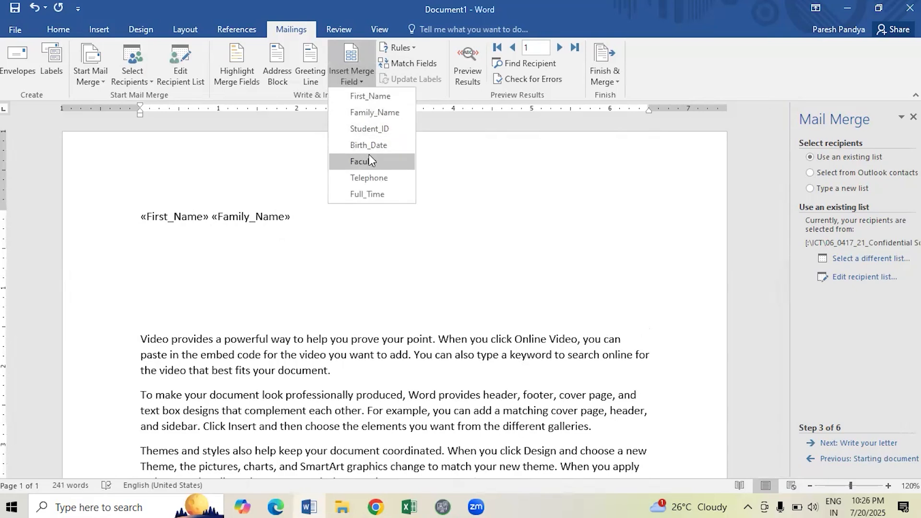
{"action": "left_click", "coordinate": [364, 130]}
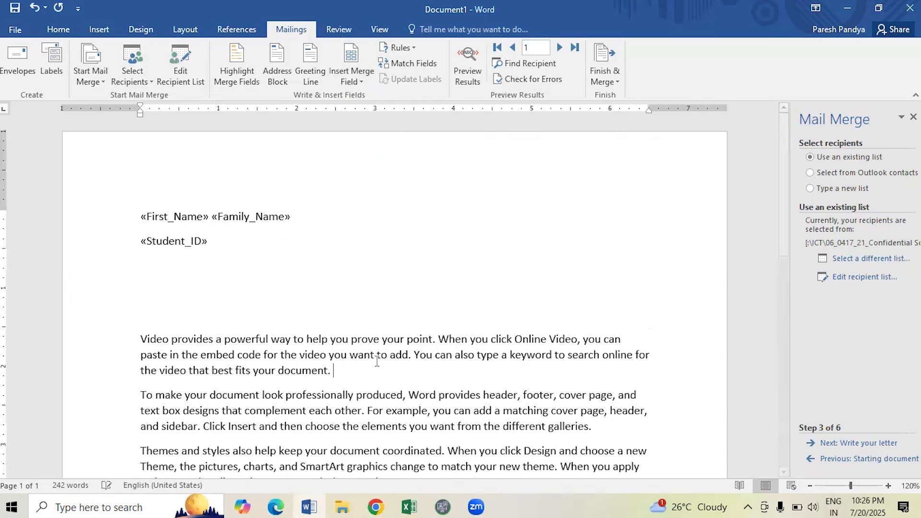
Insert Faculty, Telephone and Full_Time fields after the first paragraph, then return below Student_ID.
{"action": "left_click", "coordinate": [358, 80]}
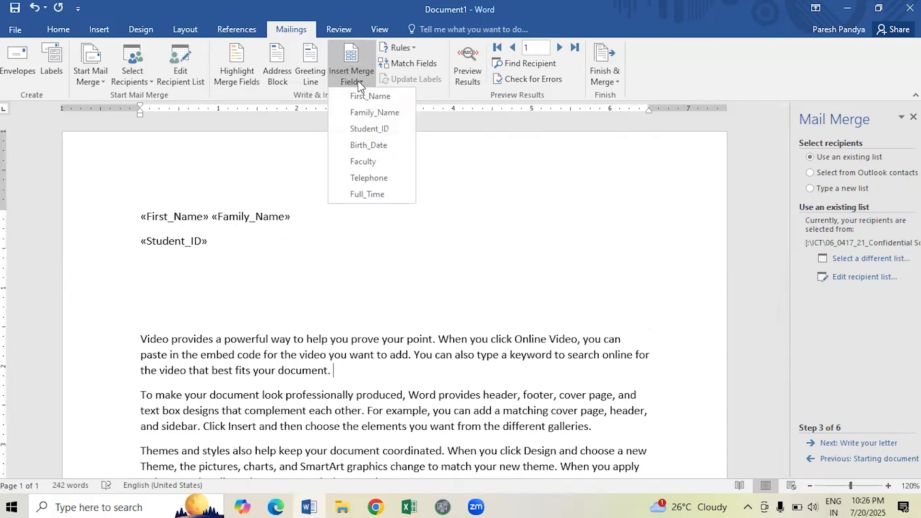
{"action": "left_click", "coordinate": [379, 165]}
{"action": "scroll", "coordinate": [411, 263], "scroll_direction": "down", "scroll_amount": 2}
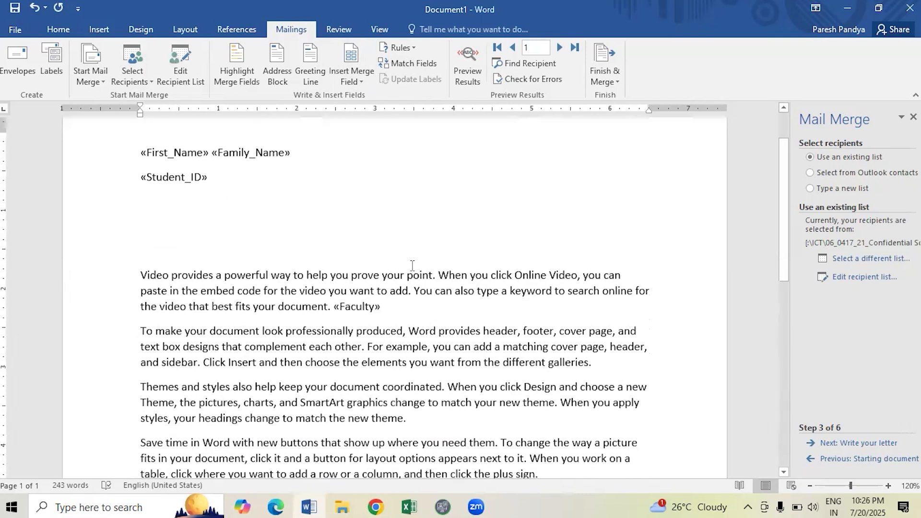
{"action": "scroll", "coordinate": [412, 265], "scroll_direction": "down", "scroll_amount": 2}
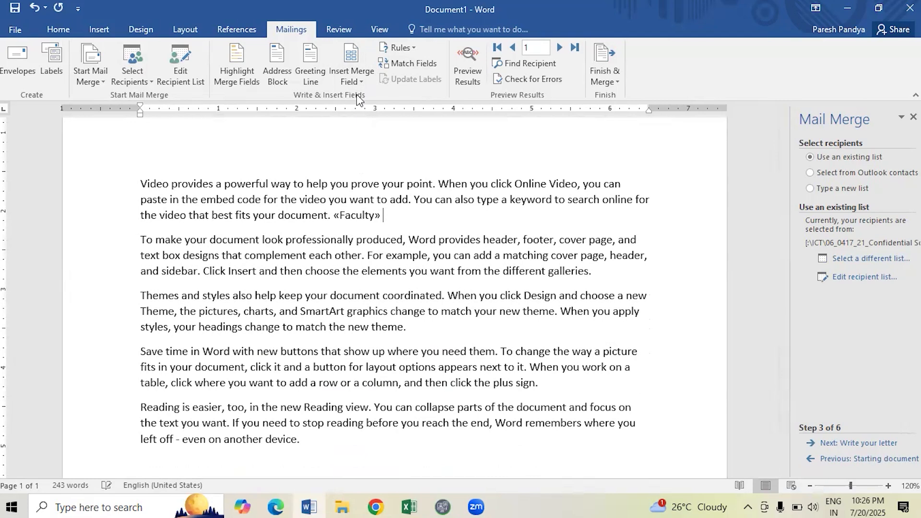
{"action": "left_click", "coordinate": [355, 81]}
{"action": "left_click", "coordinate": [377, 179]}
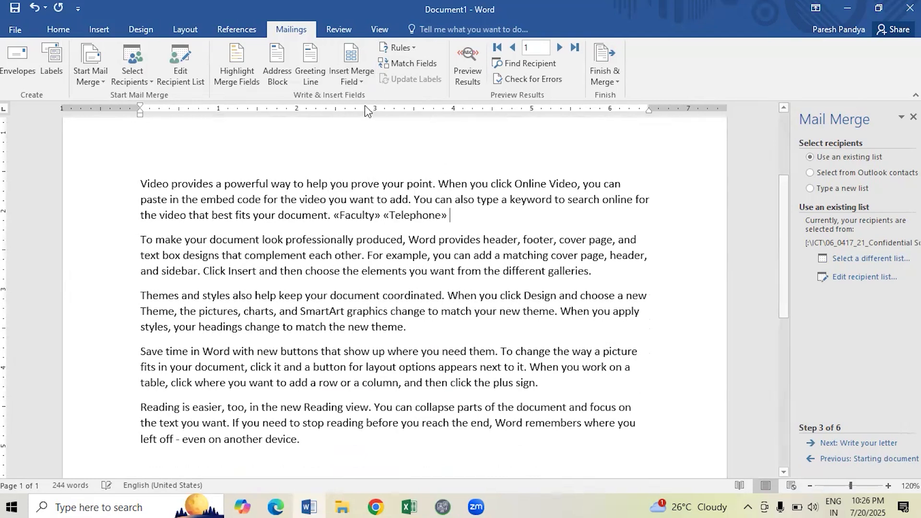
{"action": "left_click", "coordinate": [355, 82]}
{"action": "left_click", "coordinate": [390, 194]}
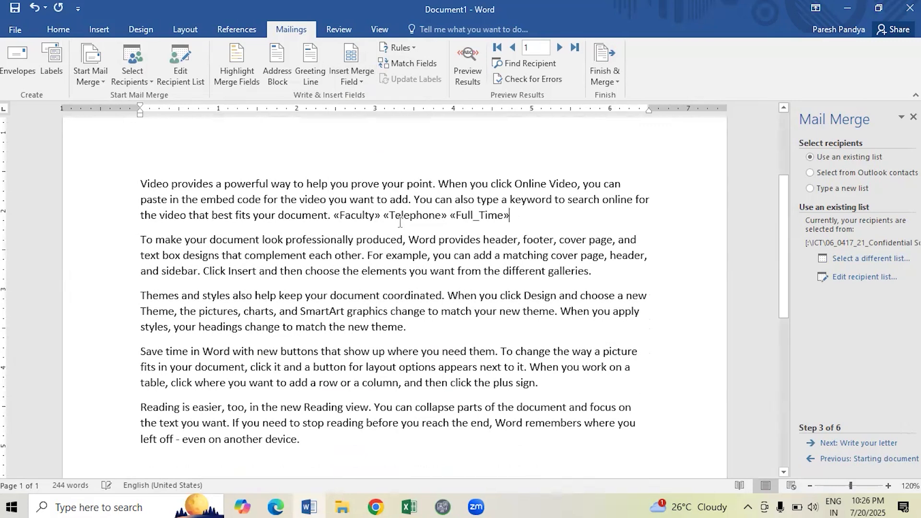
{"action": "scroll", "coordinate": [260, 275], "scroll_direction": "up", "scroll_amount": 3}
{"action": "left_click", "coordinate": [260, 275]}
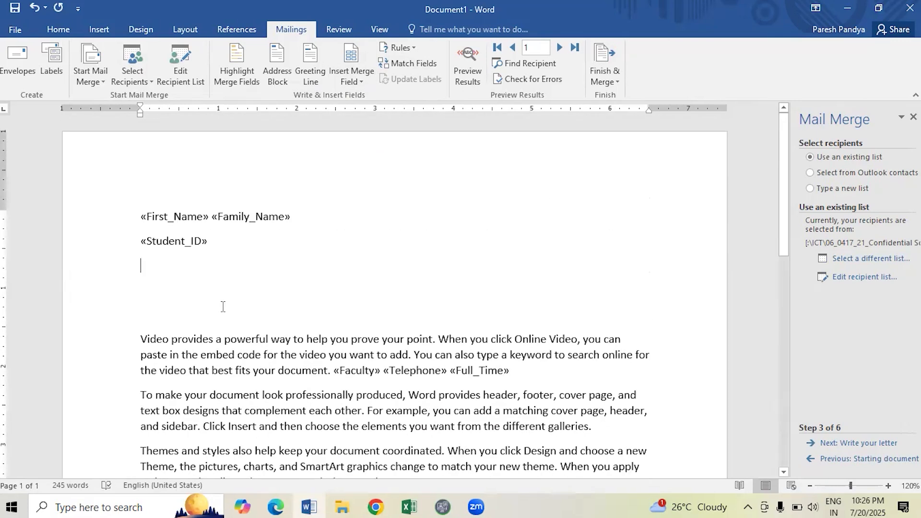
Type 'Dear' followed by the First_Name field, then preview the letter with recipient 1's data.
{"action": "type", "text": "De"}
{"action": "left_click", "coordinate": [367, 80]}
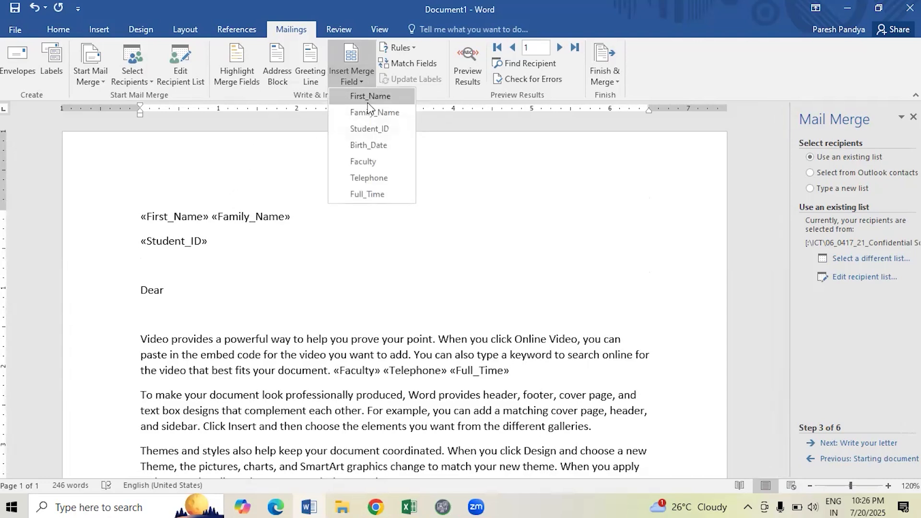
{"action": "left_click", "coordinate": [367, 101]}
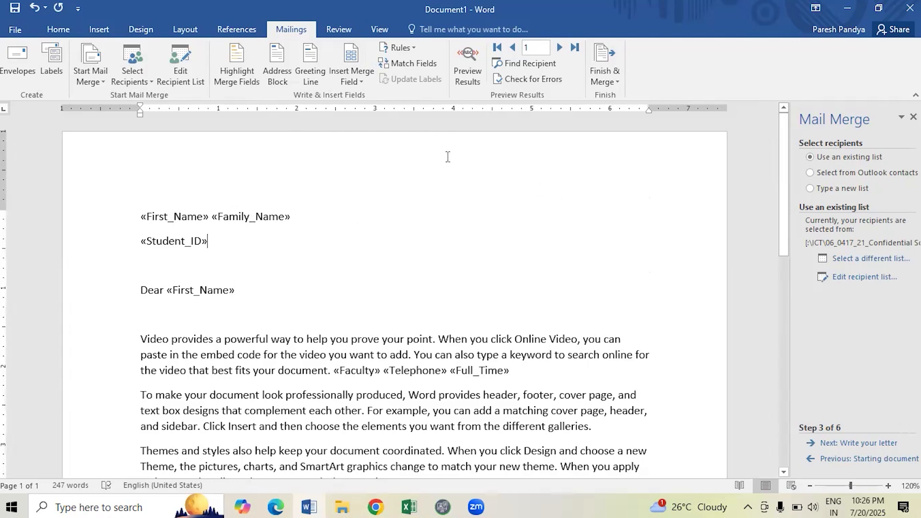
{"action": "left_click", "coordinate": [467, 76]}
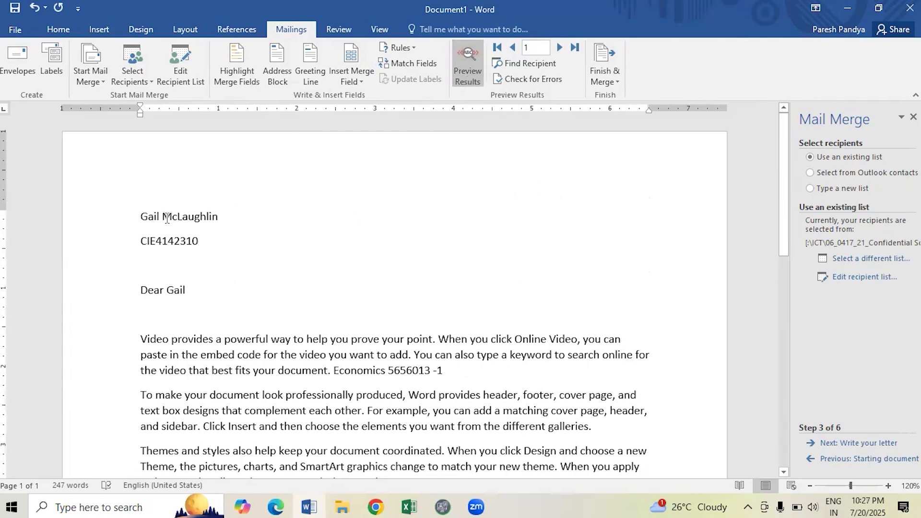
Use Finish & Merge > Edit Individual Documents to merge All records into a new document.
{"action": "scroll", "coordinate": [173, 390], "scroll_direction": "down", "scroll_amount": 2}
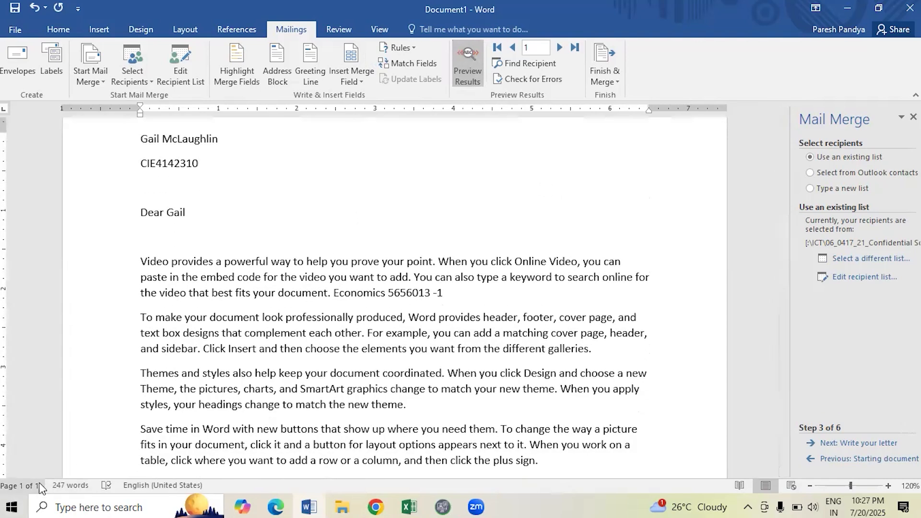
{"action": "scroll", "coordinate": [321, 211], "scroll_direction": "up", "scroll_amount": 2}
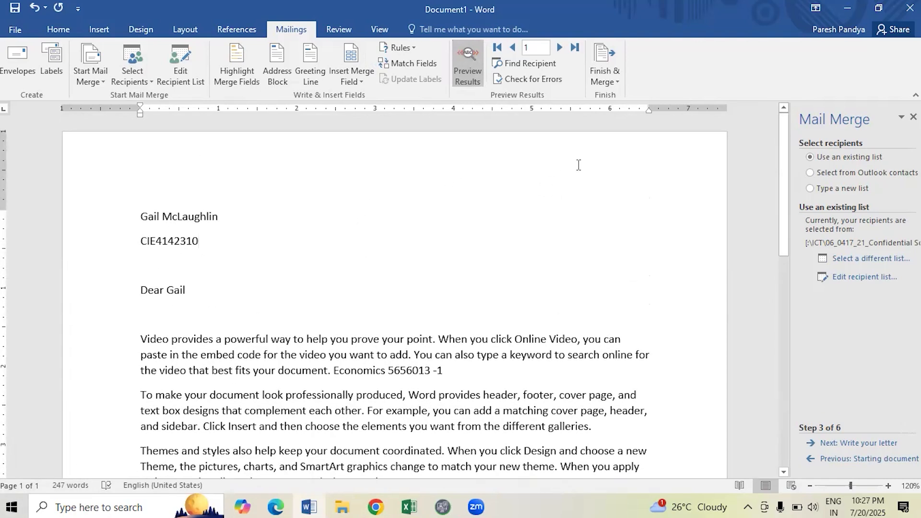
{"action": "left_click", "coordinate": [609, 82]}
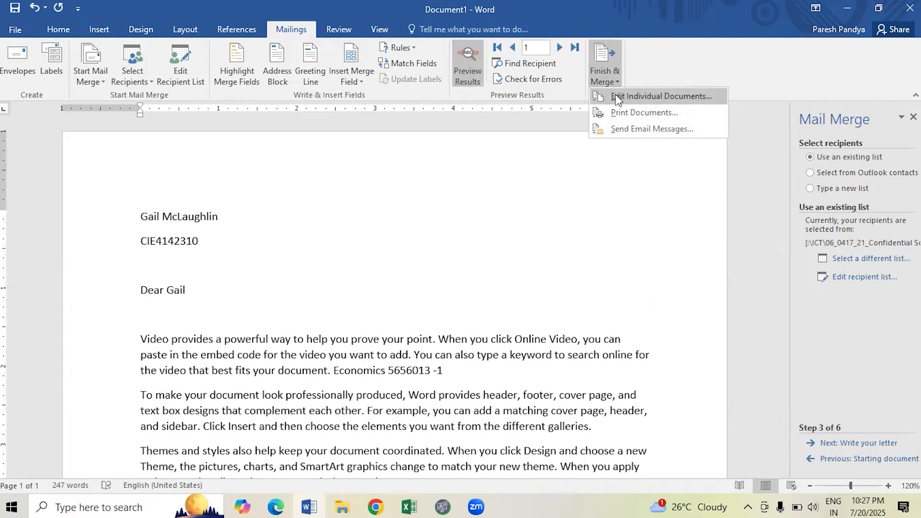
{"action": "left_click", "coordinate": [617, 97]}
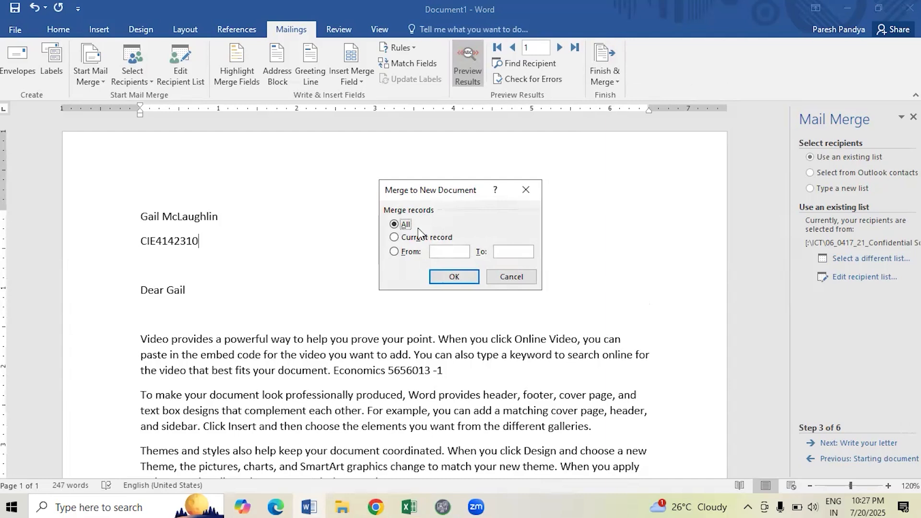
{"action": "left_click", "coordinate": [453, 277]}
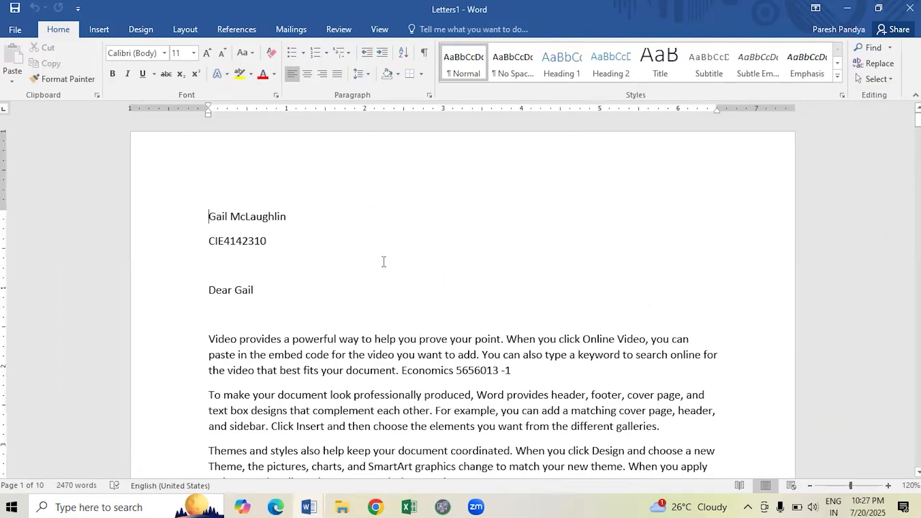
Scroll through the 10 merged letters in Letters1, checking each student's Economics -1 details.
{"action": "scroll", "coordinate": [382, 254], "scroll_direction": "down", "scroll_amount": 5}
{"action": "scroll", "coordinate": [318, 323], "scroll_direction": "down", "scroll_amount": 6}
{"action": "scroll", "coordinate": [336, 322], "scroll_direction": "up", "scroll_amount": 6}
{"action": "scroll", "coordinate": [357, 321], "scroll_direction": "up", "scroll_amount": 2}
{"action": "left_click_drag", "start_coordinate": [403, 254], "coordinate": [497, 261]}
{"action": "scroll", "coordinate": [370, 283], "scroll_direction": "up", "scroll_amount": 2}
{"action": "scroll", "coordinate": [290, 268], "scroll_direction": "down", "scroll_amount": 15}
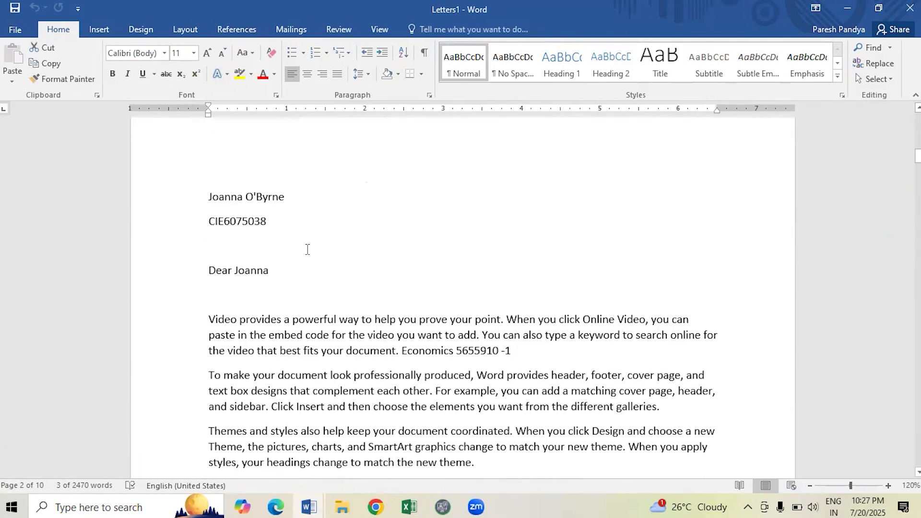
{"action": "scroll", "coordinate": [307, 249], "scroll_direction": "down", "scroll_amount": 1}
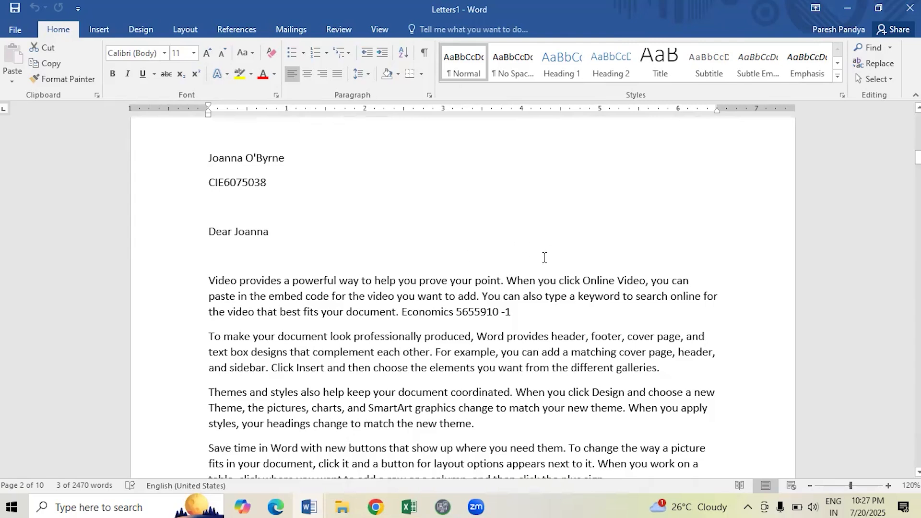
{"action": "scroll", "coordinate": [544, 257], "scroll_direction": "up", "scroll_amount": 2}
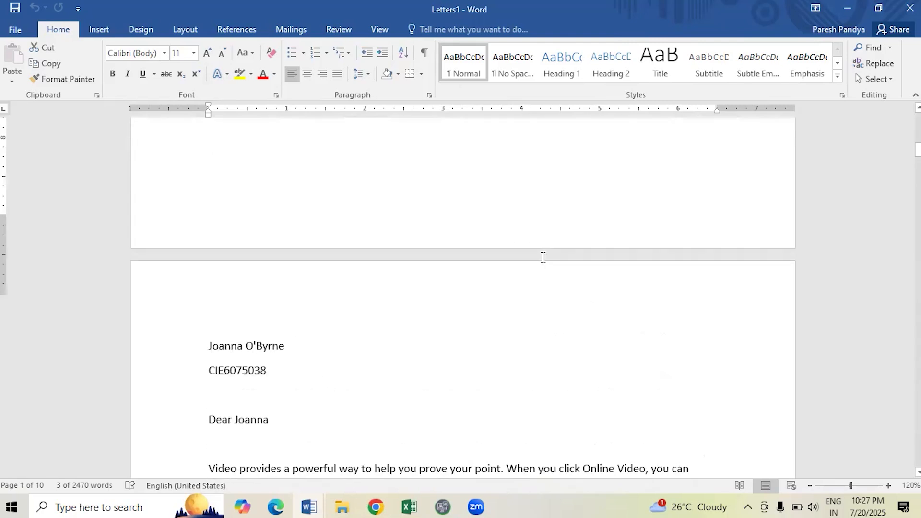